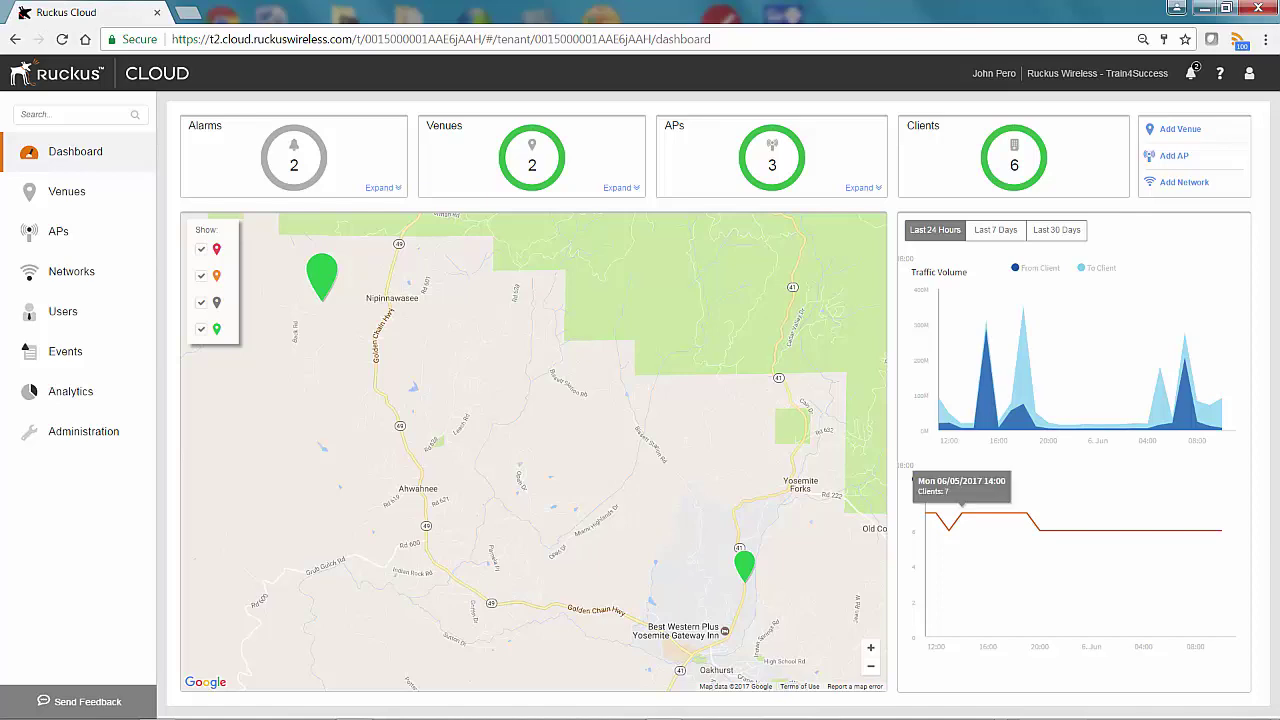
# Start a new WiFi network named "Art Public WLAN" with the Public type and Portal option, and continue to onboarding
pyautogui.click(1175, 187)
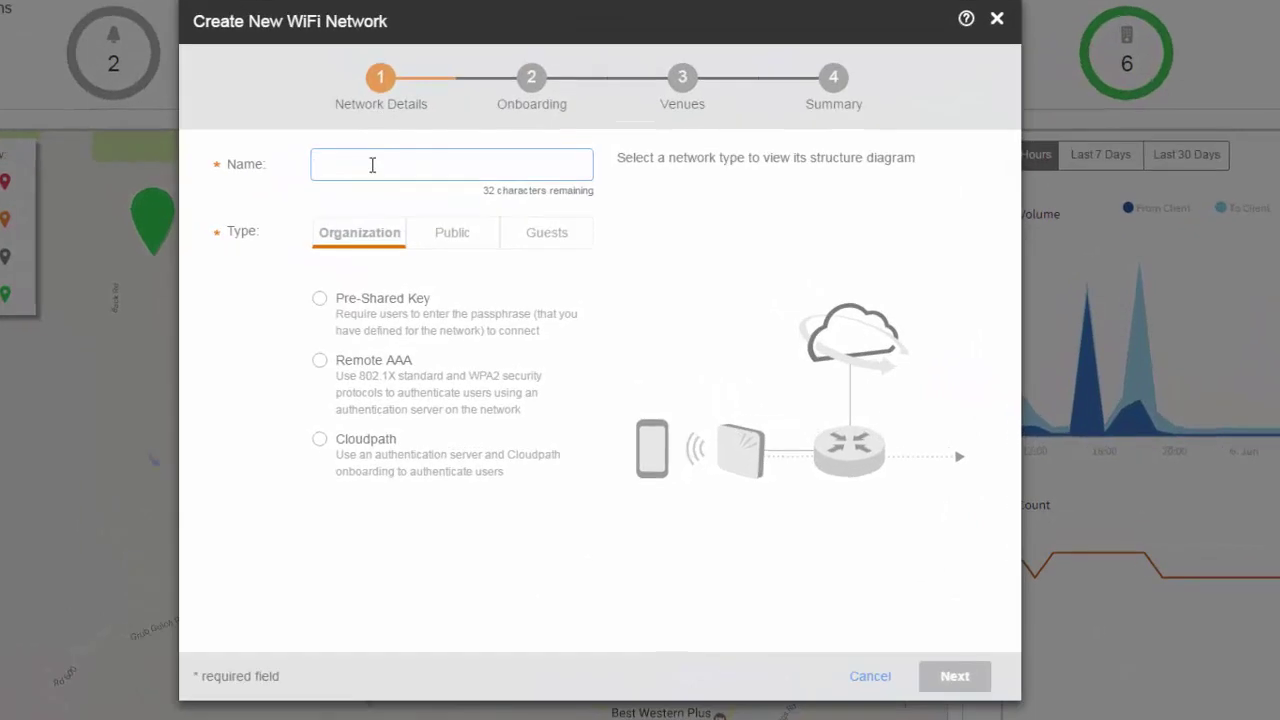
pyautogui.write('Art Public WLAN')
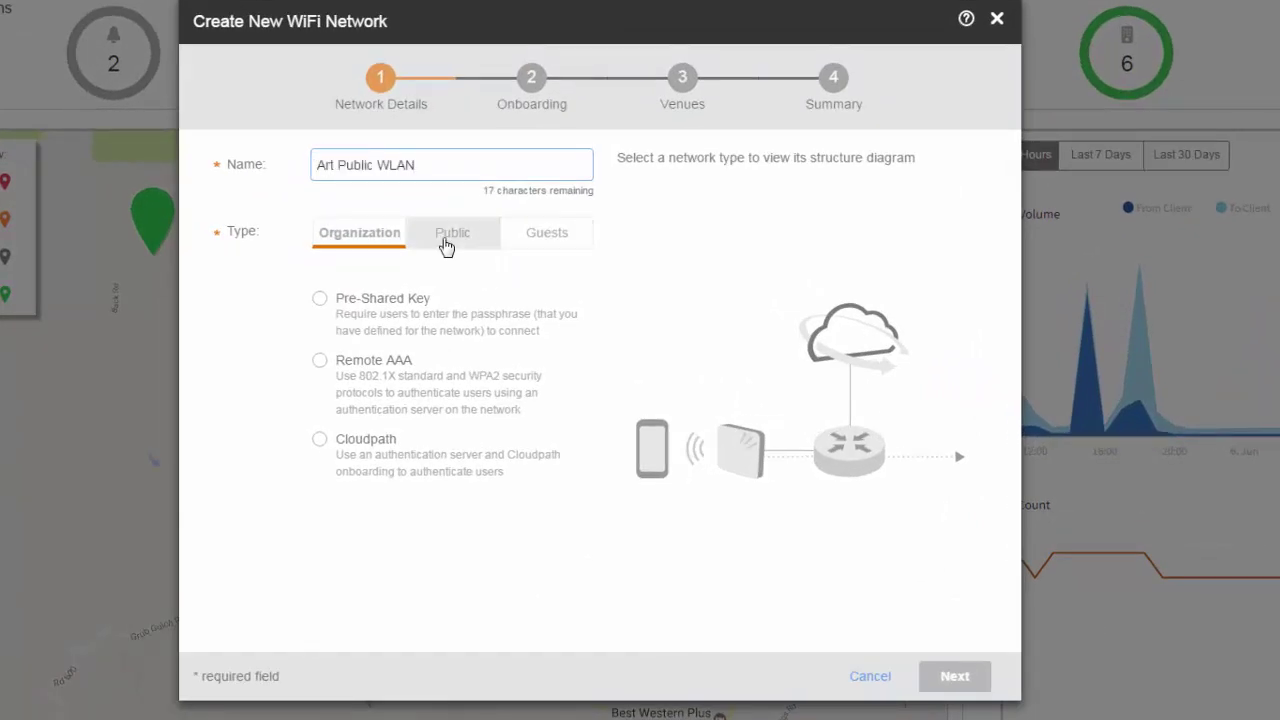
pyautogui.click(446, 240)
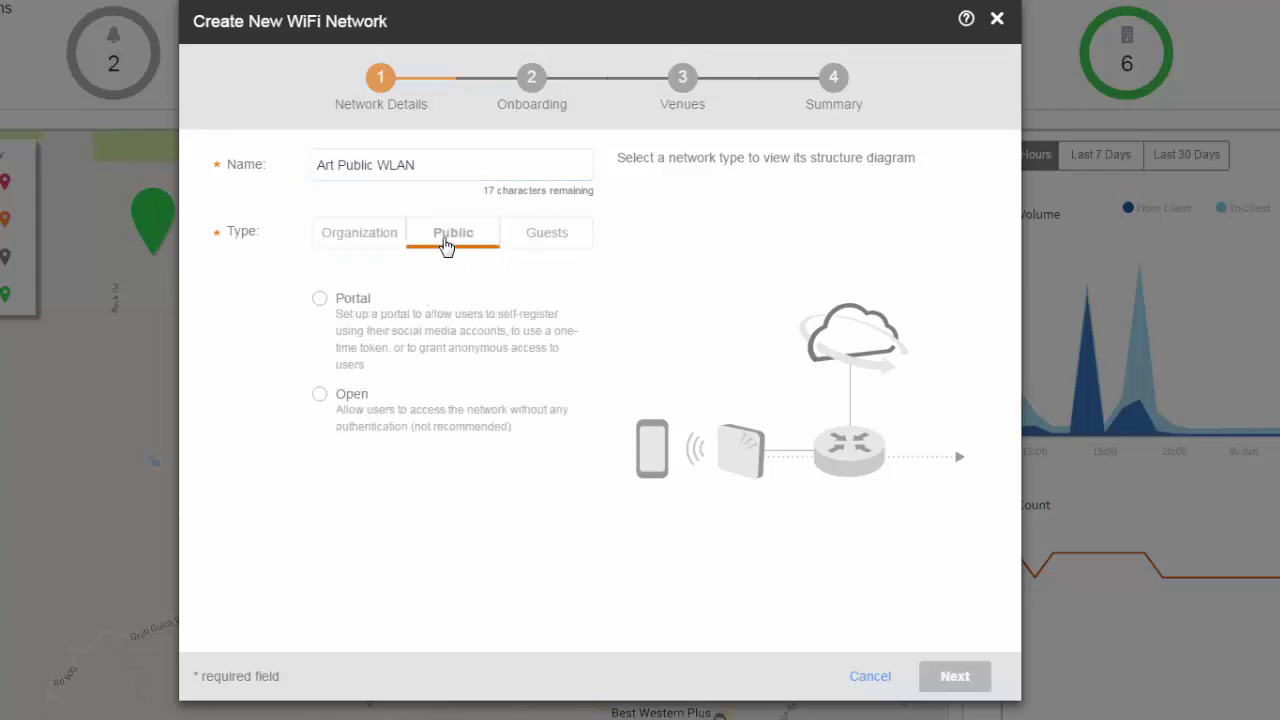
pyautogui.click(318, 300)
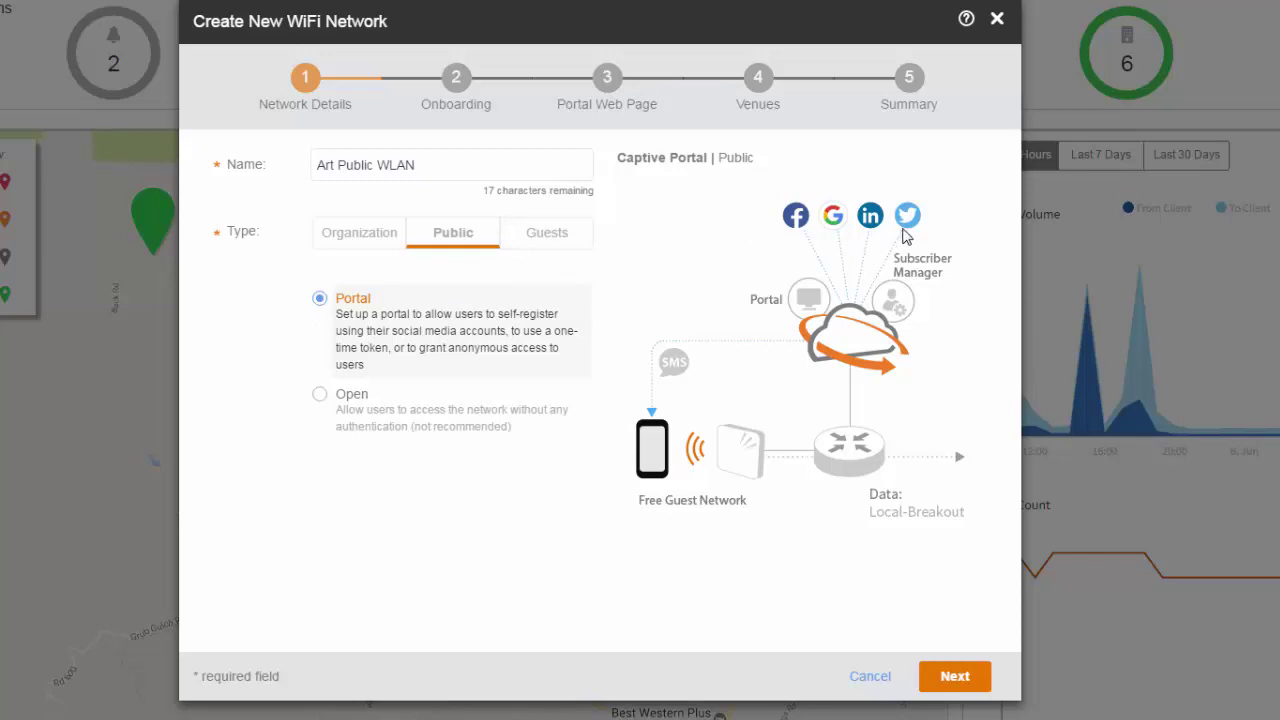
pyautogui.click(950, 678)
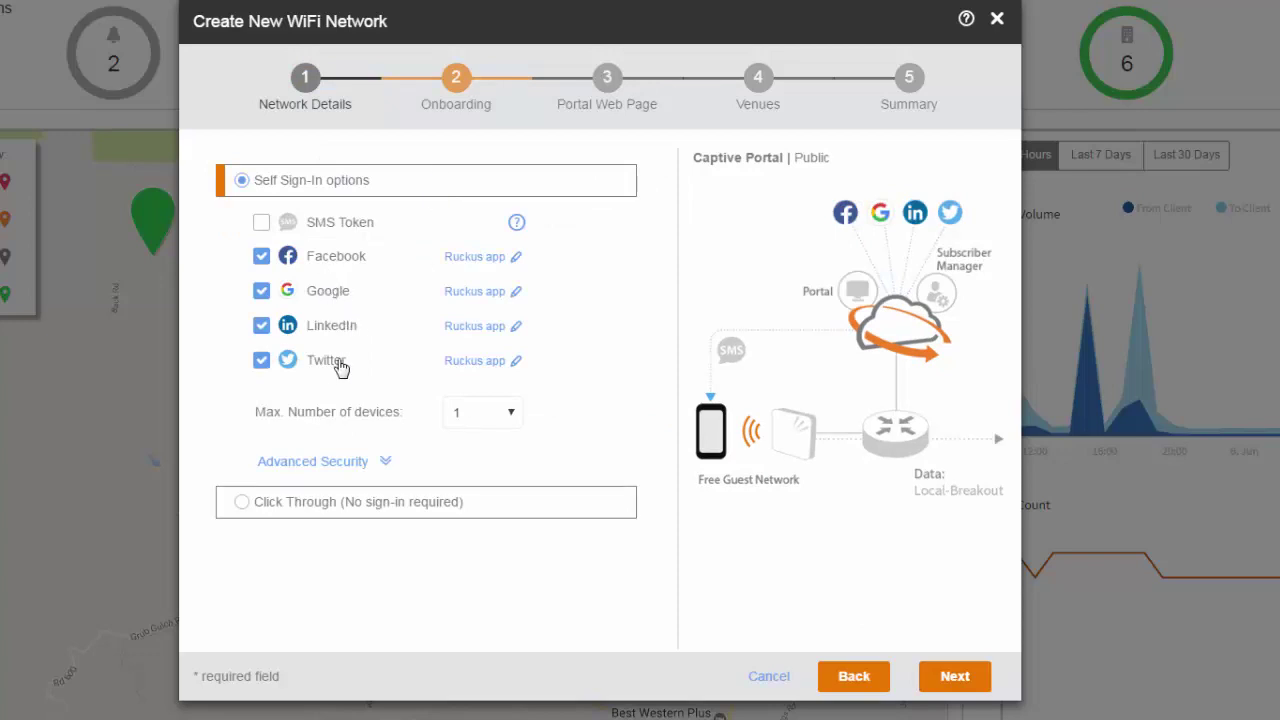
# Try toggling the Facebook and SMS Token sign-in options and restore their original selections
pyautogui.click(263, 258)
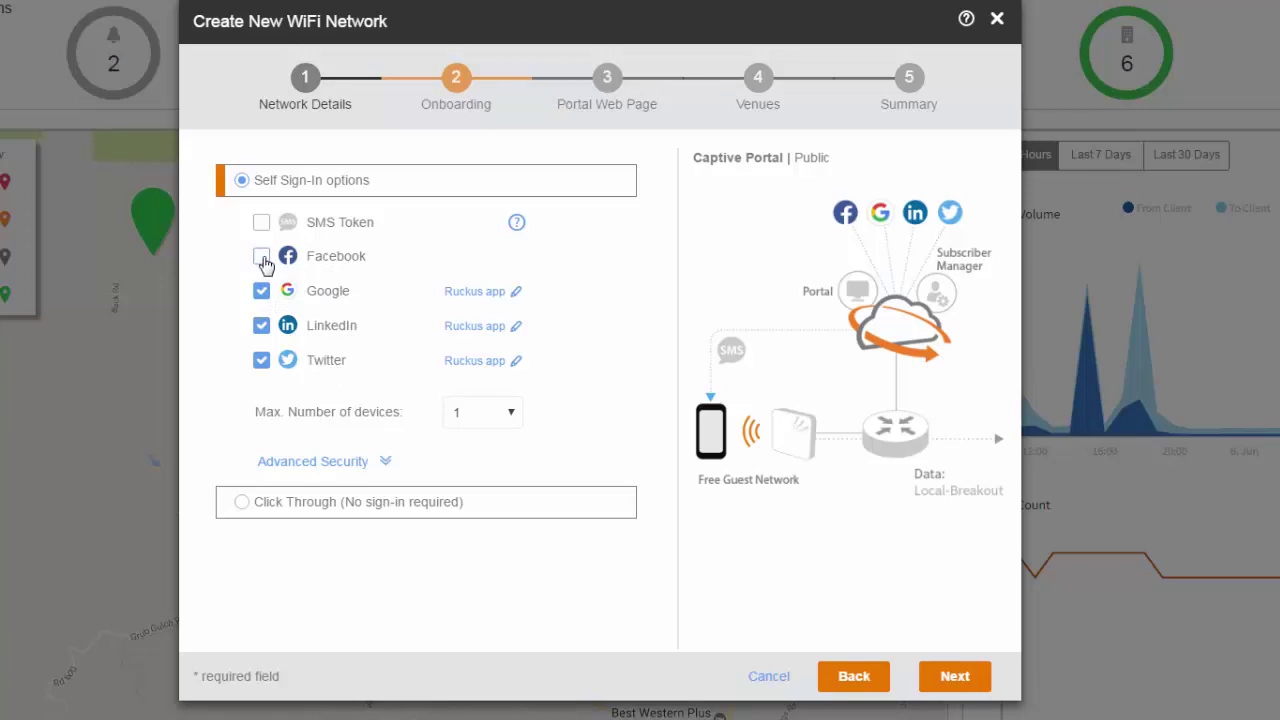
pyautogui.click(262, 258)
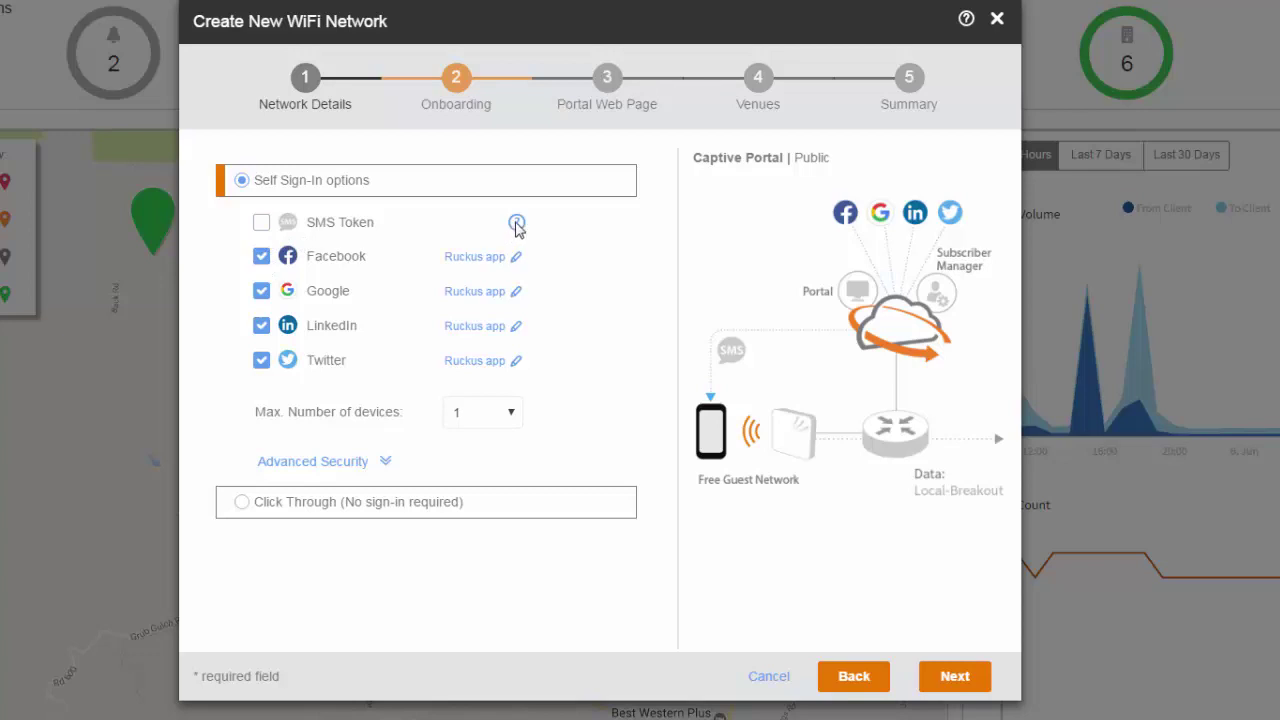
pyautogui.moveTo(516, 226)
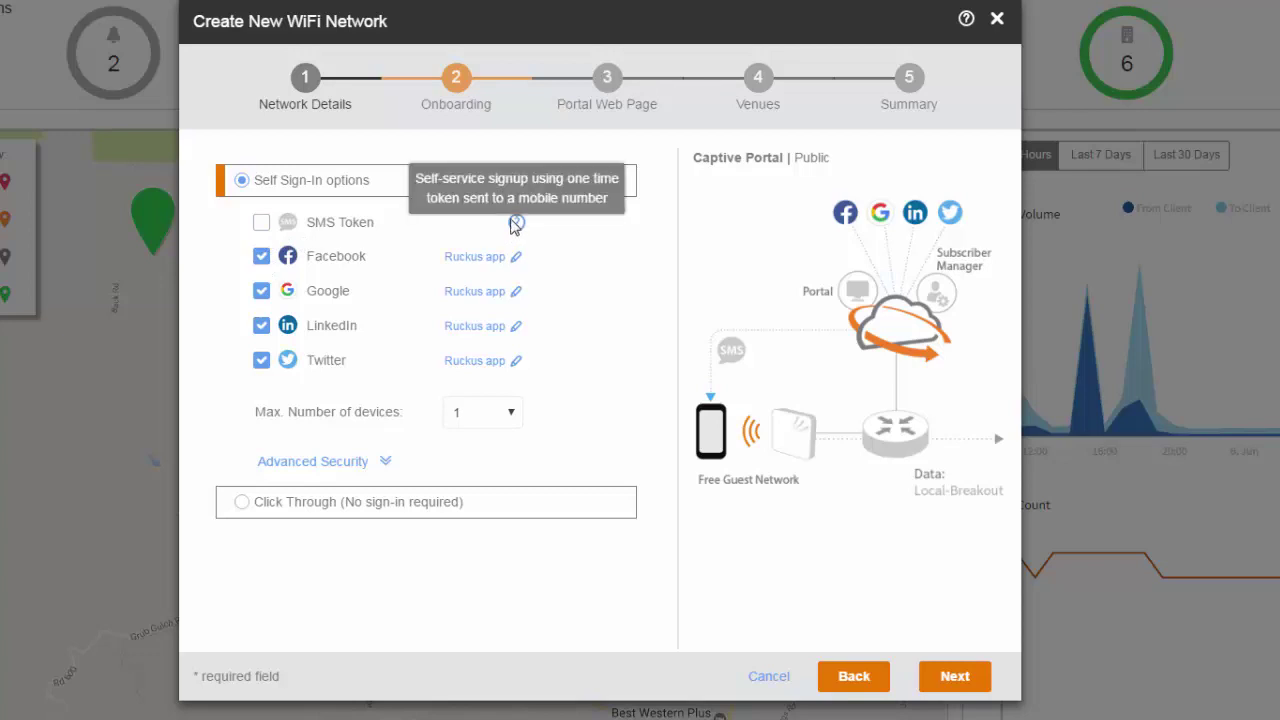
pyautogui.click(262, 224)
pyautogui.click(262, 224)
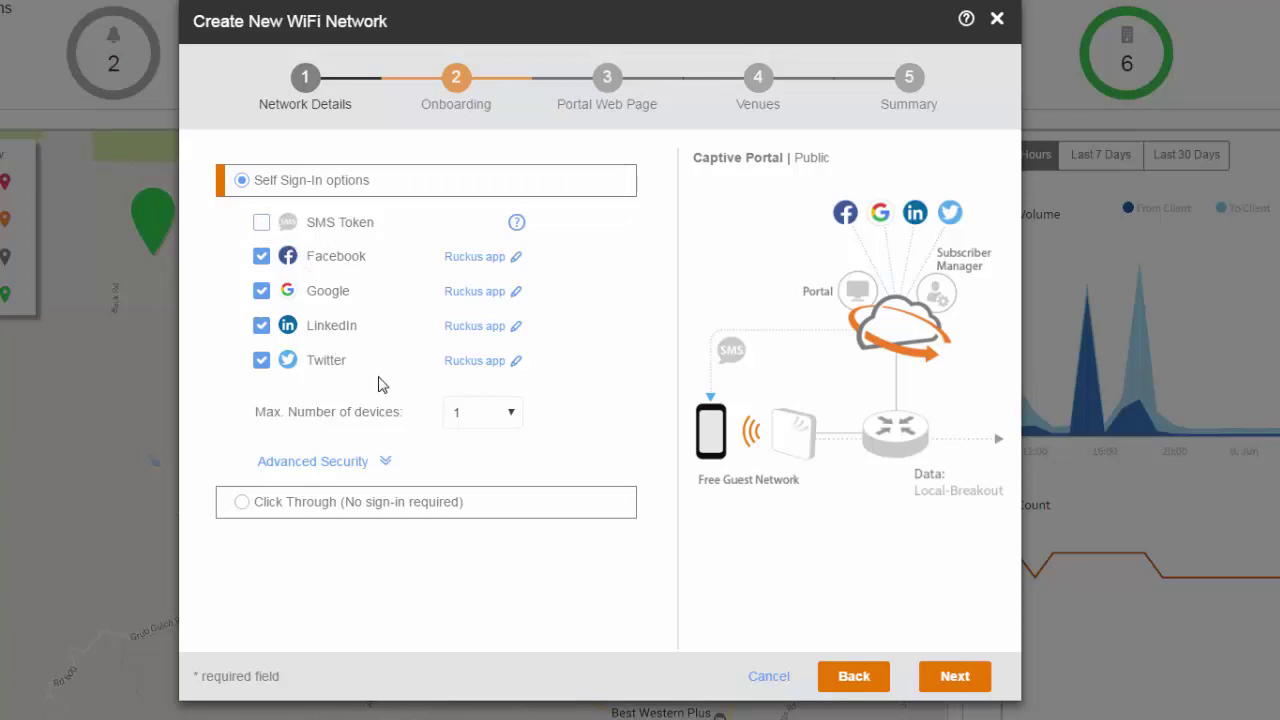
pyautogui.click(517, 260)
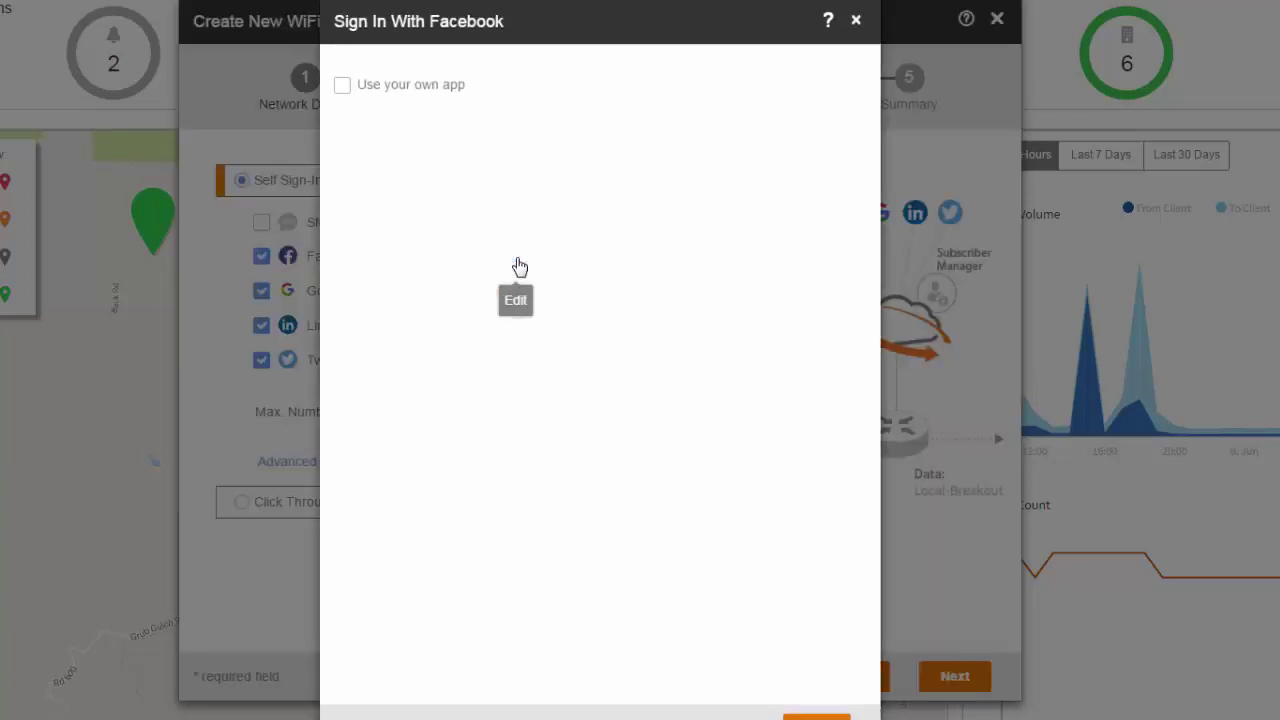
pyautogui.click(343, 87)
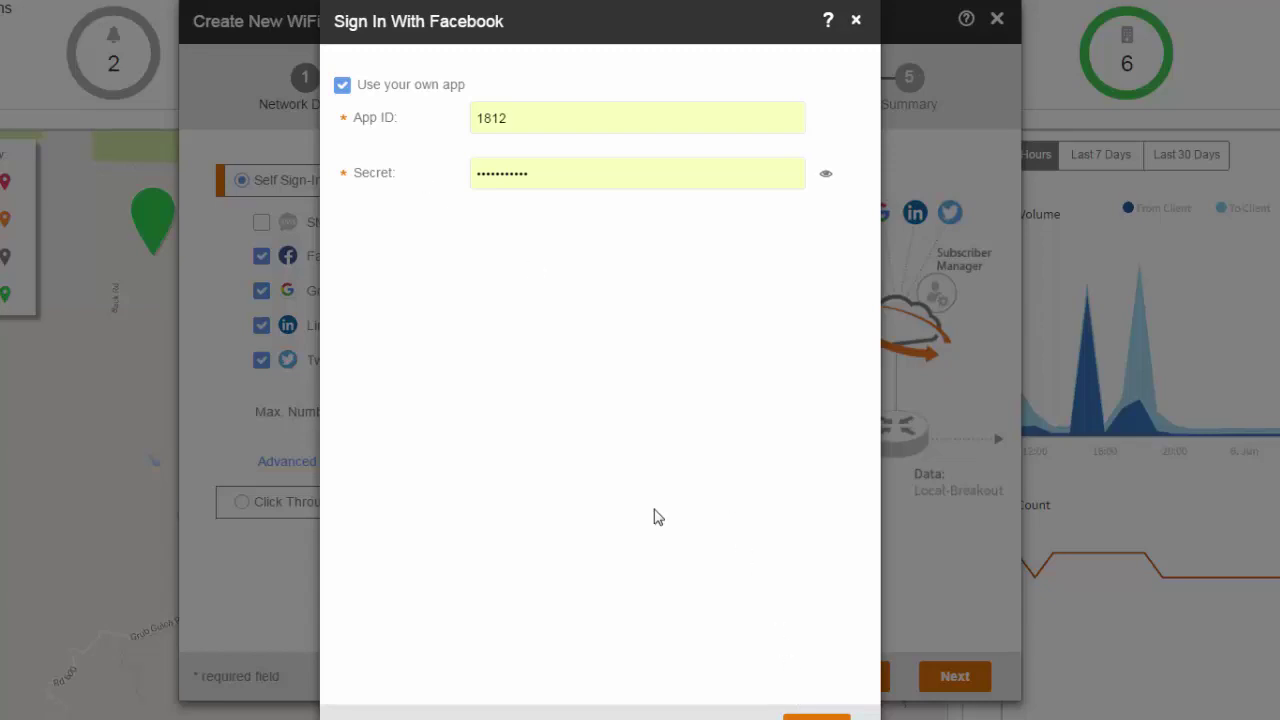
pyautogui.click(734, 719)
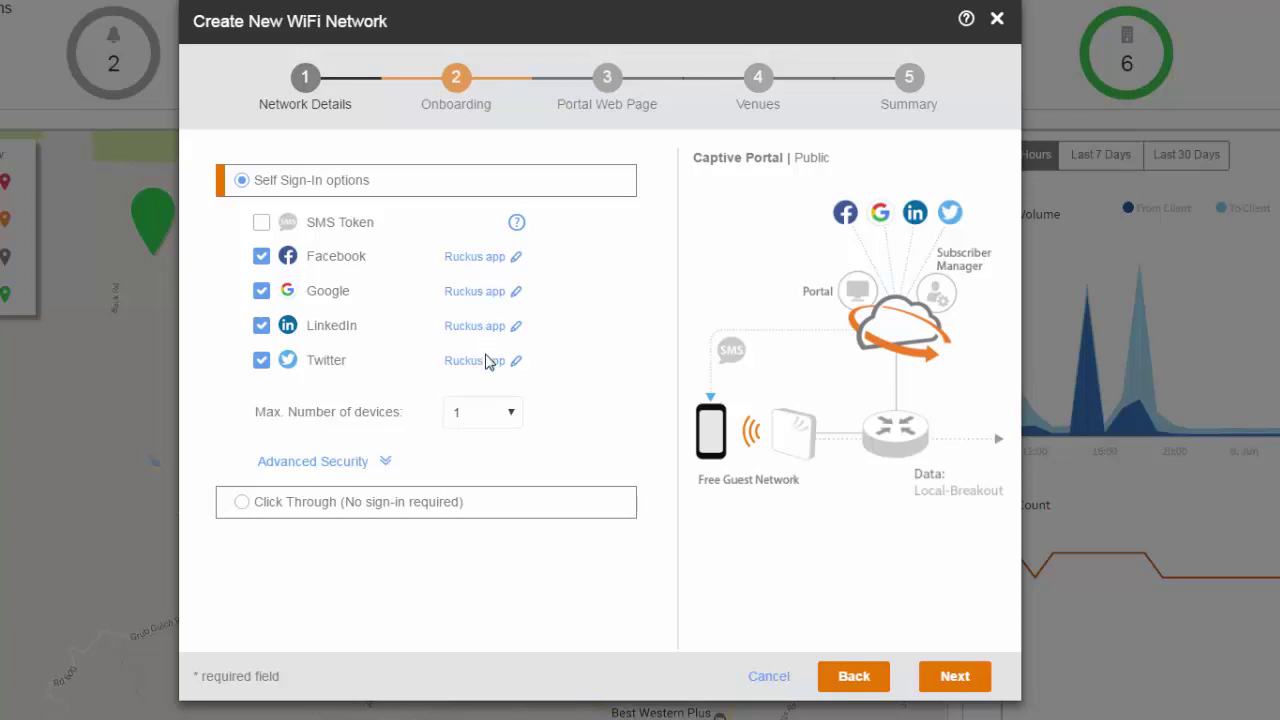
pyautogui.click(512, 413)
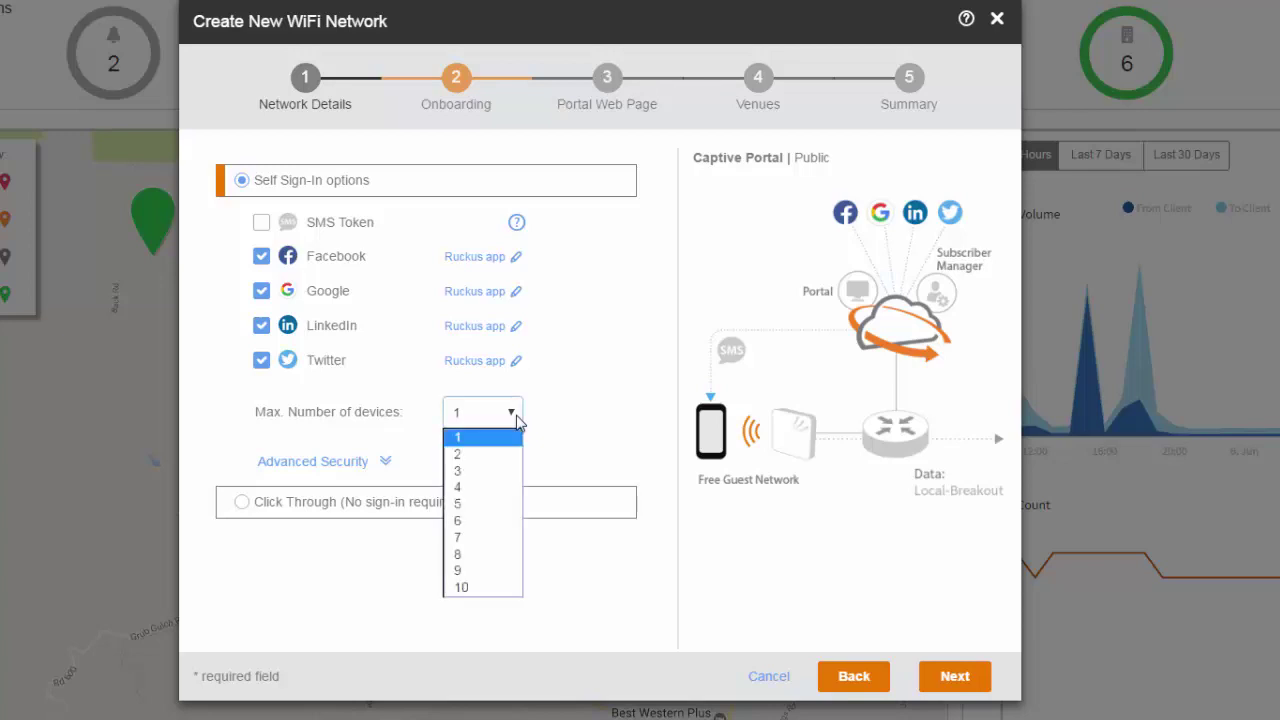
pyautogui.click(466, 471)
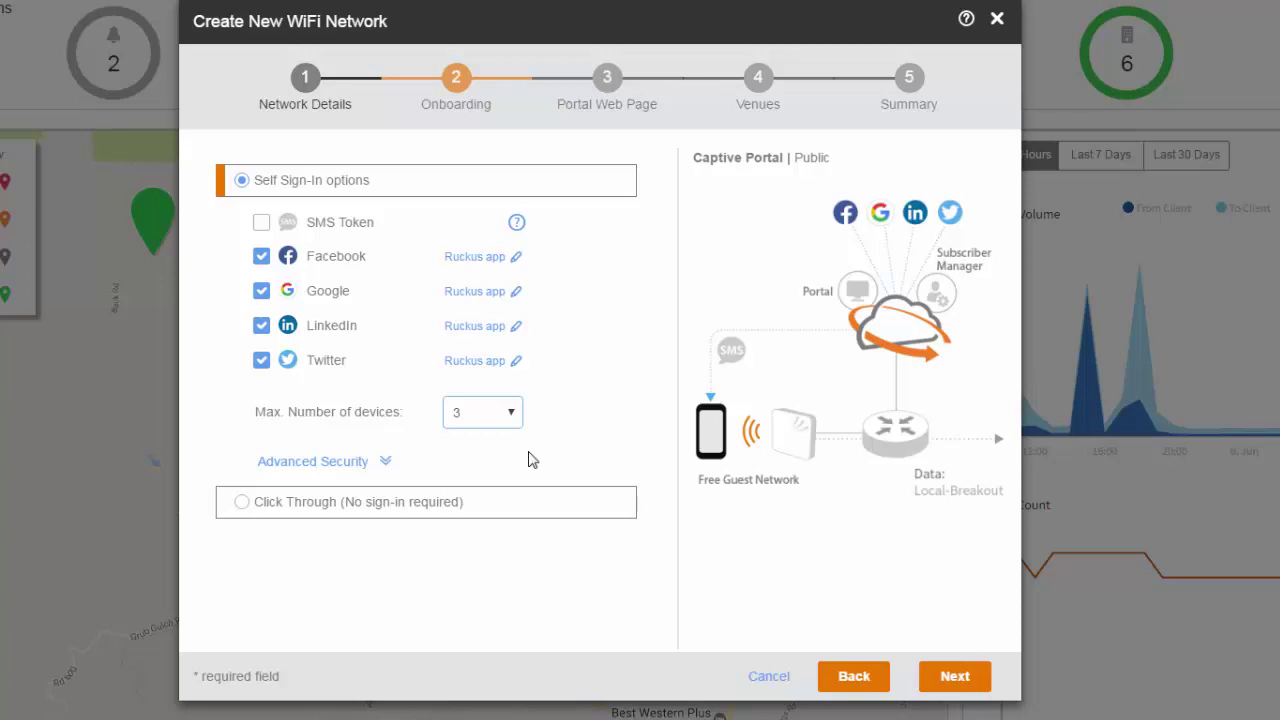
pyautogui.click(385, 464)
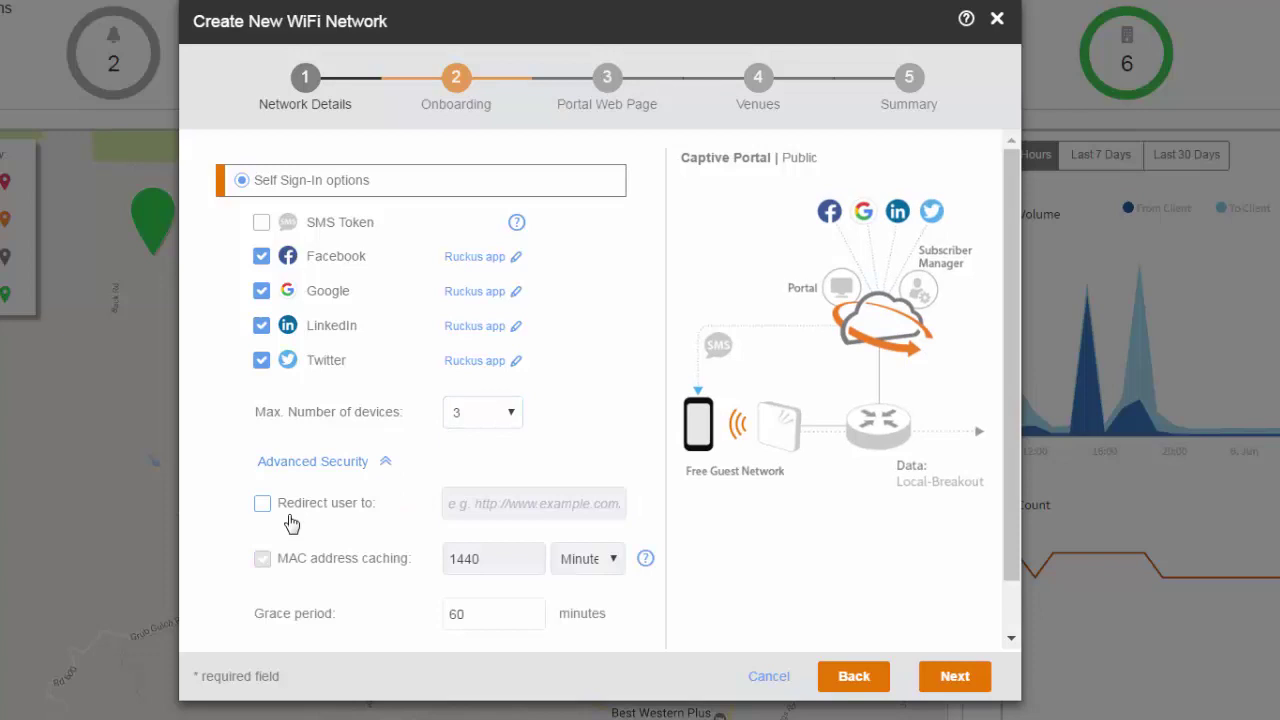
pyautogui.click(262, 503)
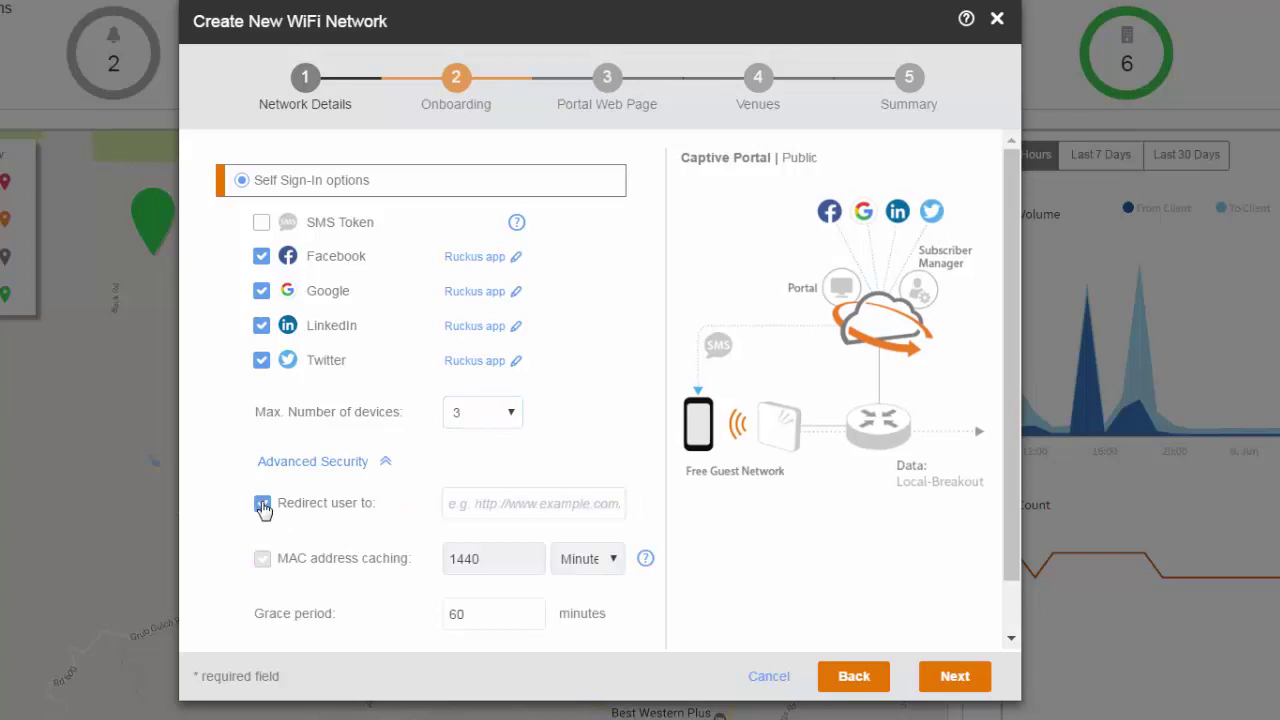
pyautogui.click(501, 504)
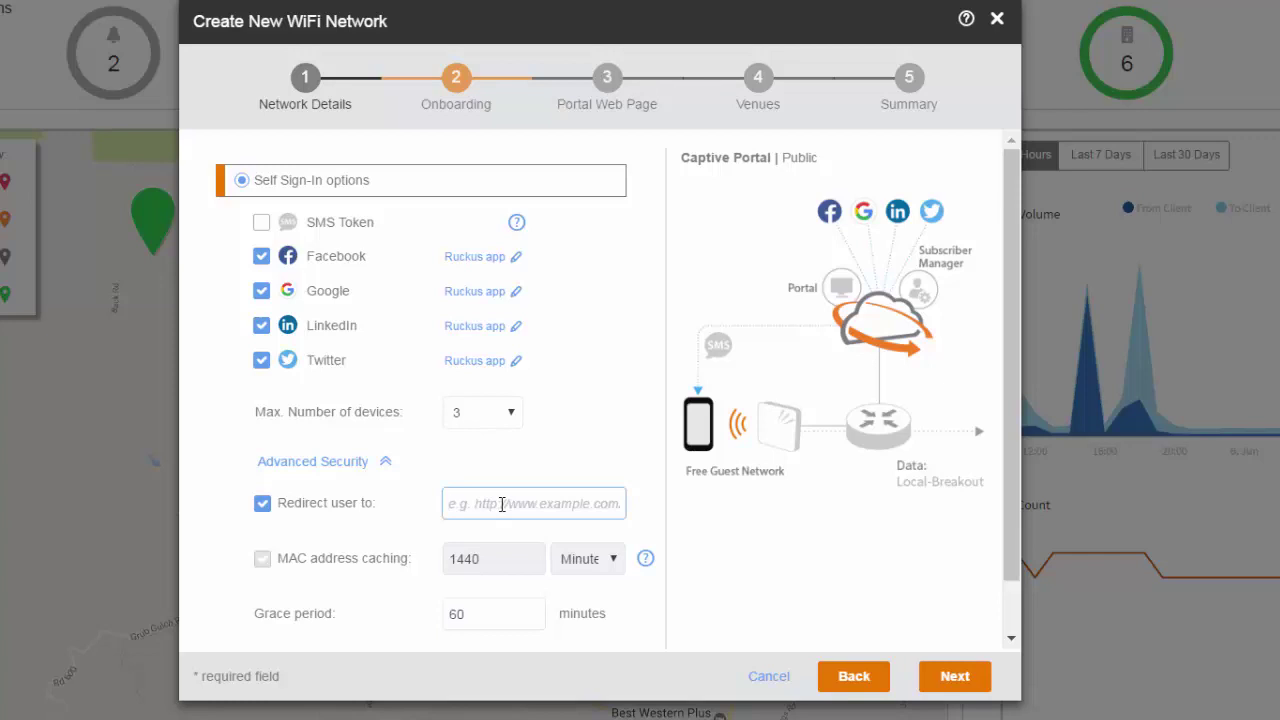
pyautogui.write('https://ruckuswireless.com')
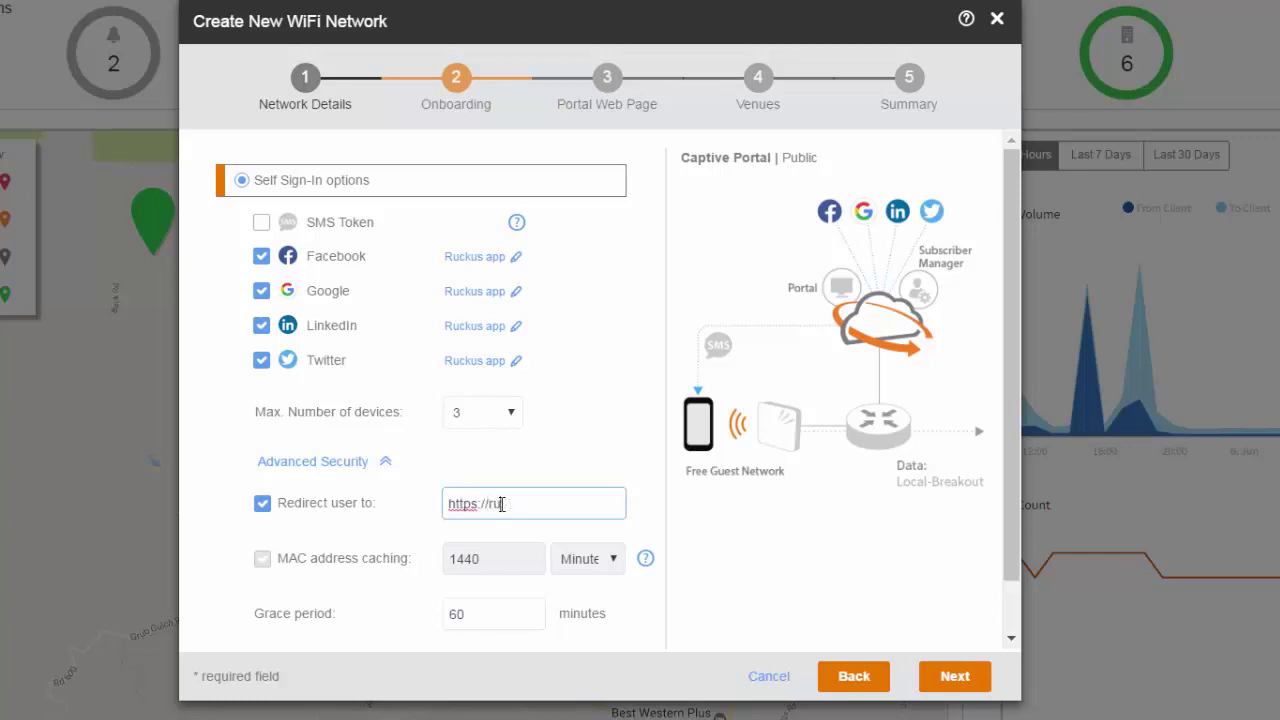
# Set the grace period to 60 minutes and continue to the portal web page settings
pyautogui.click(532, 619)
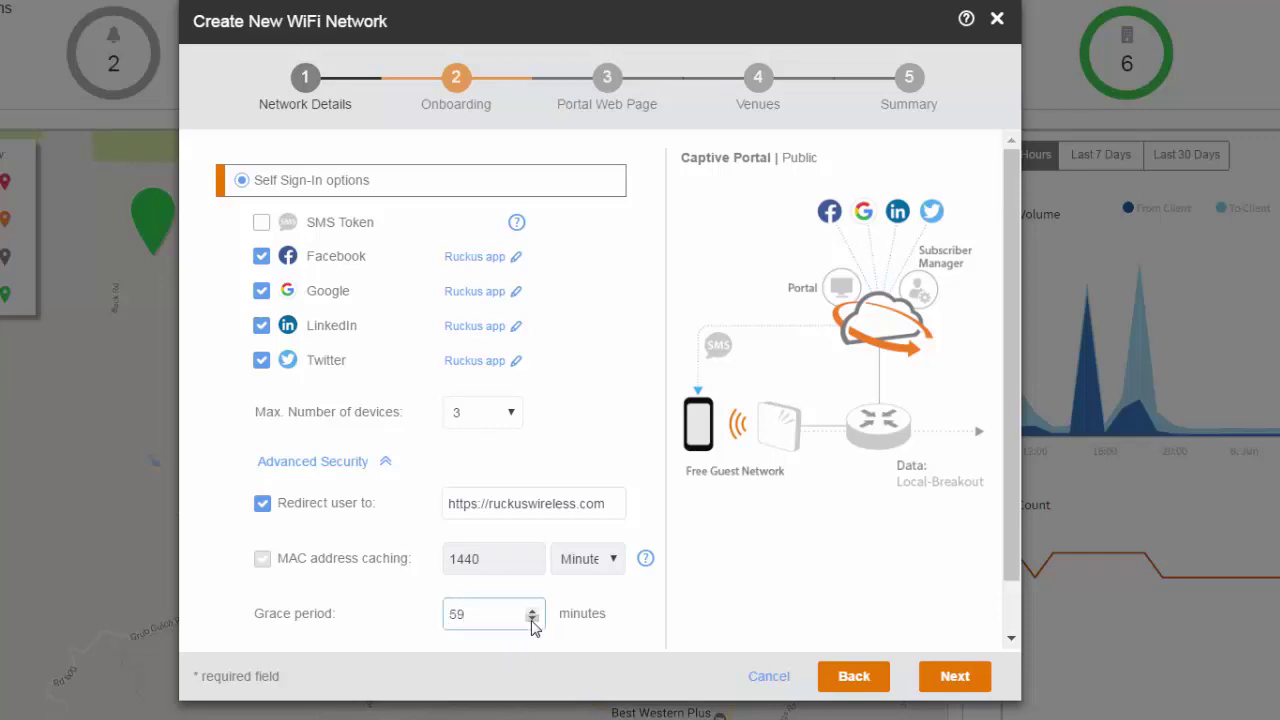
pyautogui.click(532, 610)
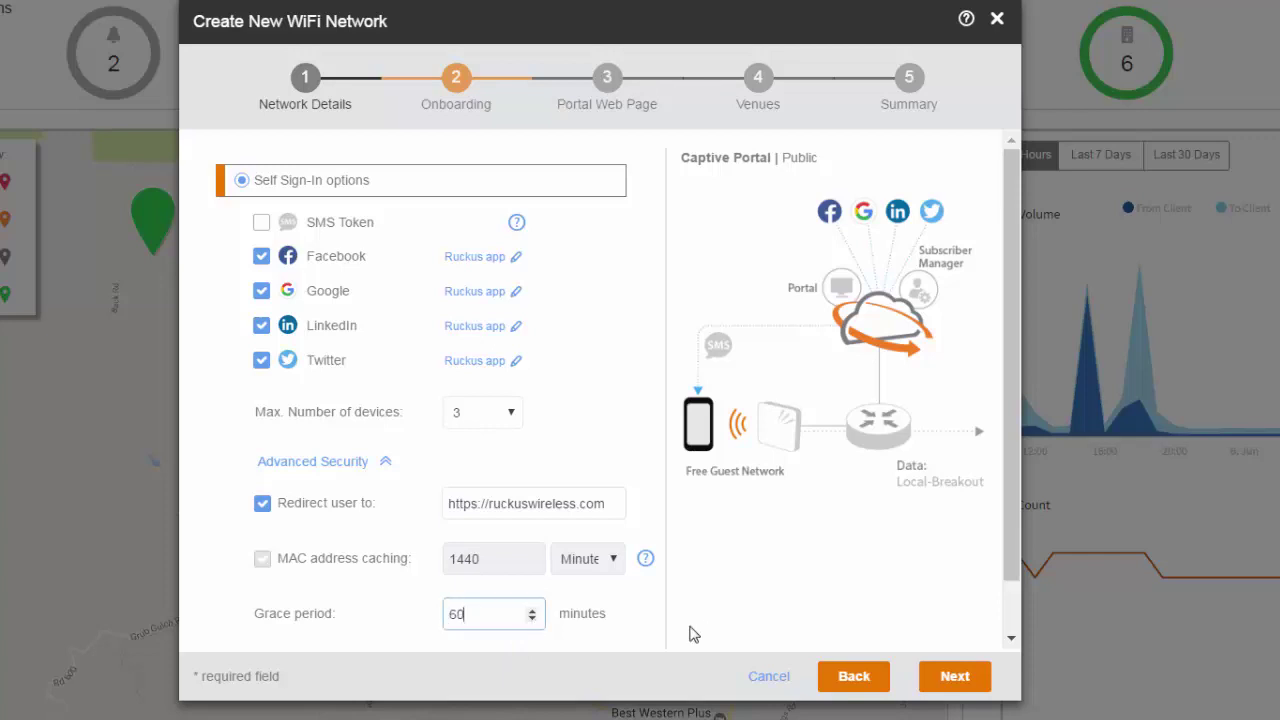
pyautogui.click(954, 680)
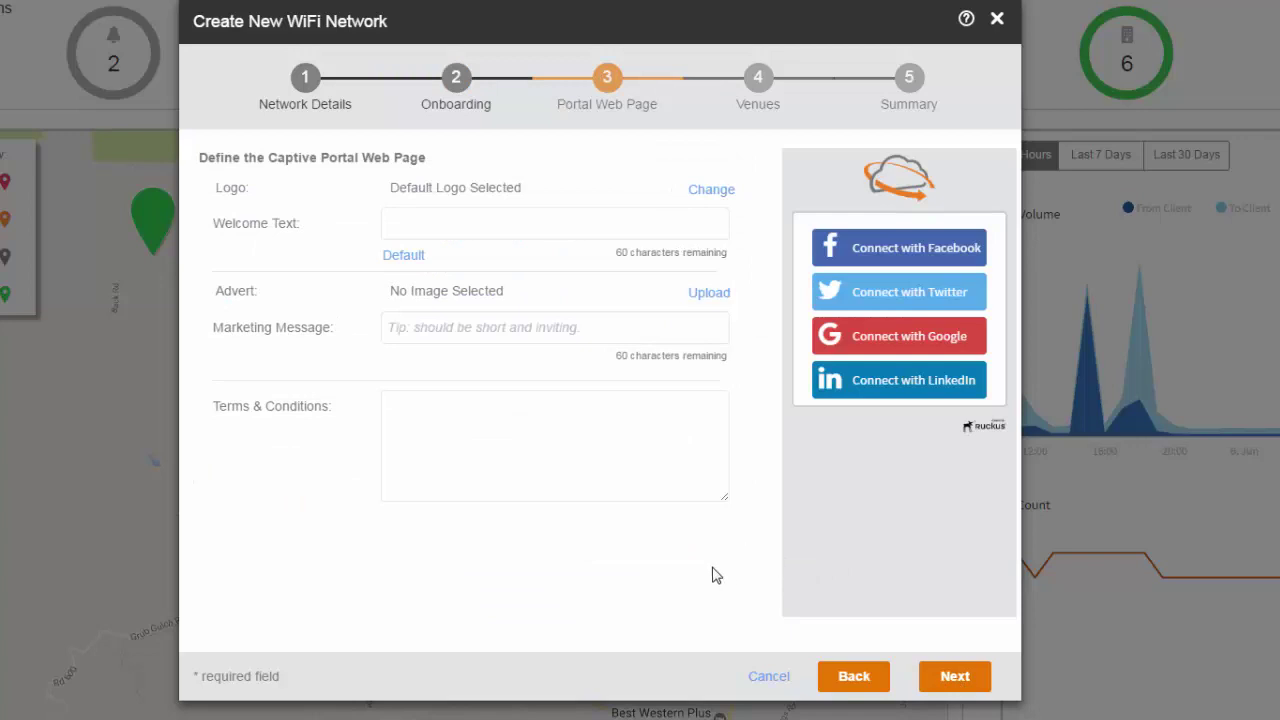
# Set the portal welcome text to "Welcome to the Ahwahnee Art Studio" and use the ahwahnee_photo_art image as the logo
pyautogui.click(421, 228)
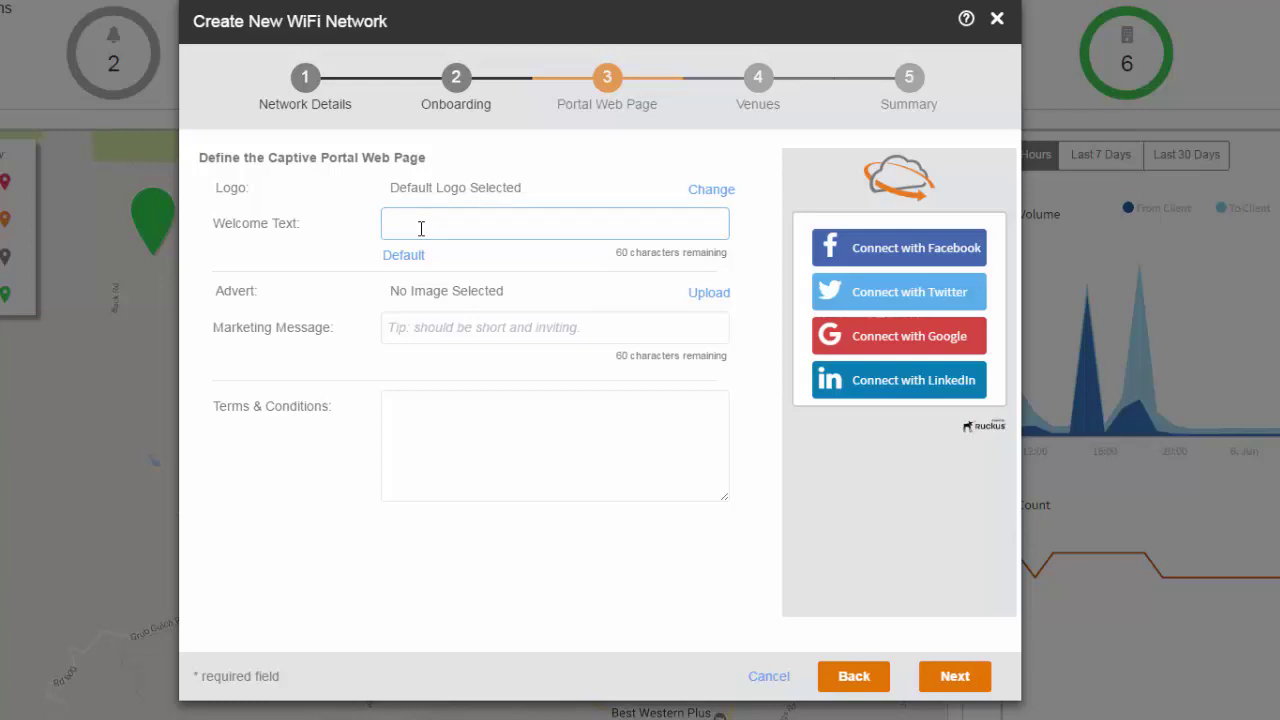
pyautogui.write('Welcome to the Ahwahnee Art Studio')
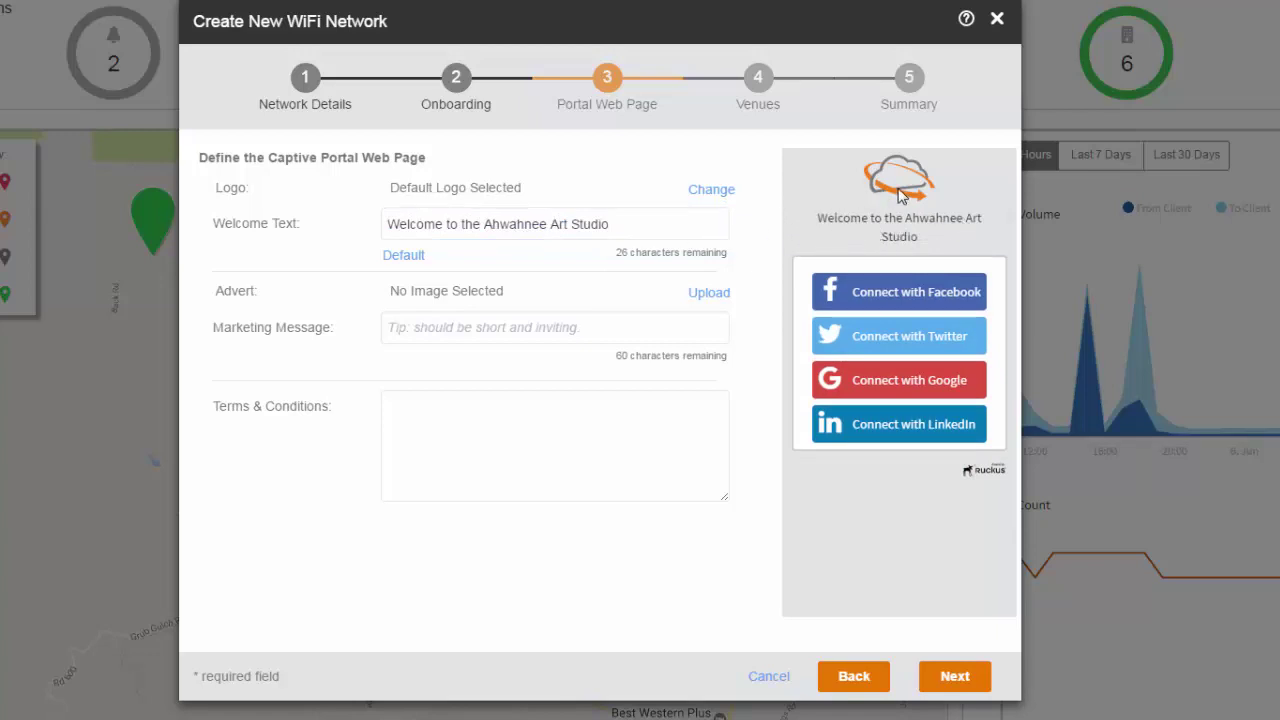
pyautogui.click(713, 193)
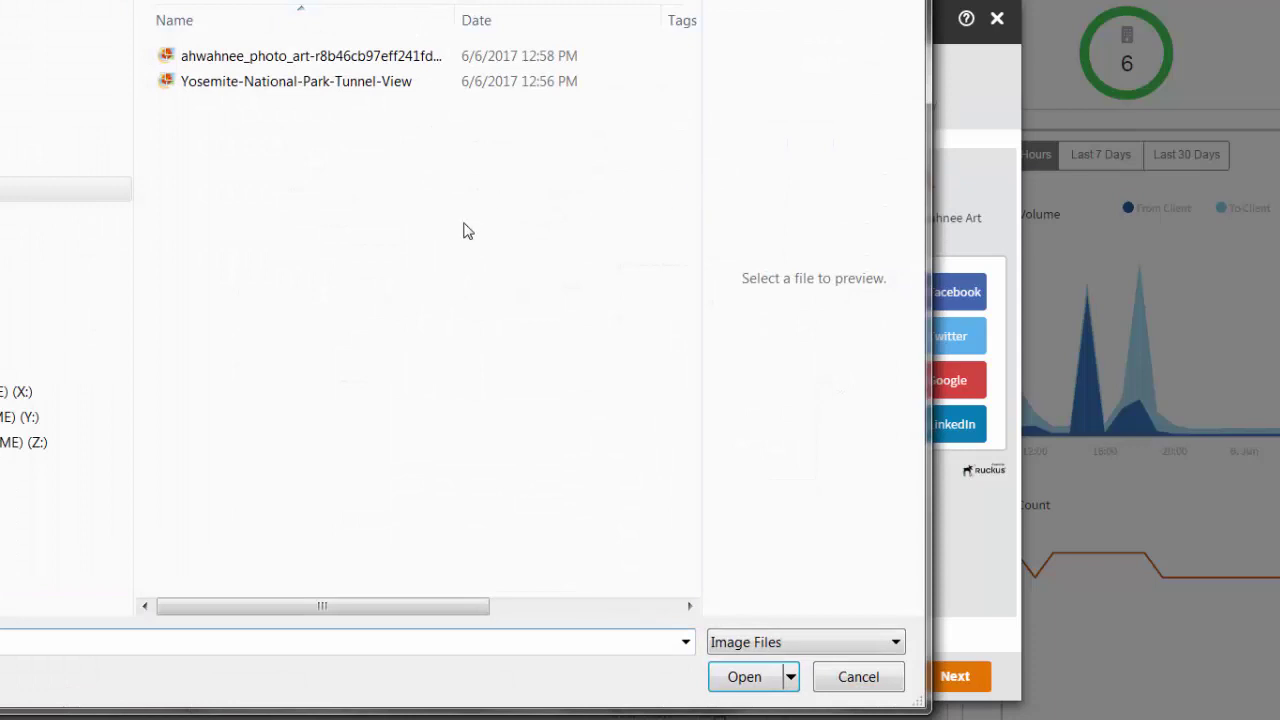
pyautogui.click(231, 59)
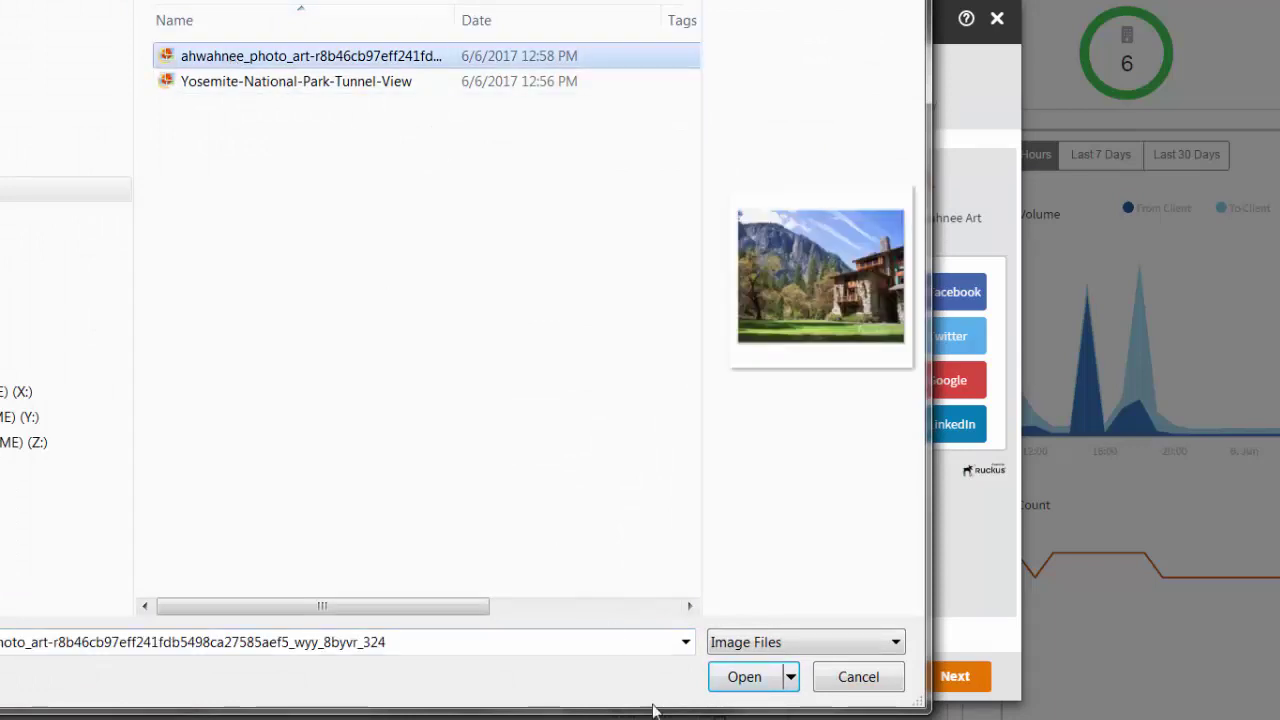
pyautogui.click(743, 677)
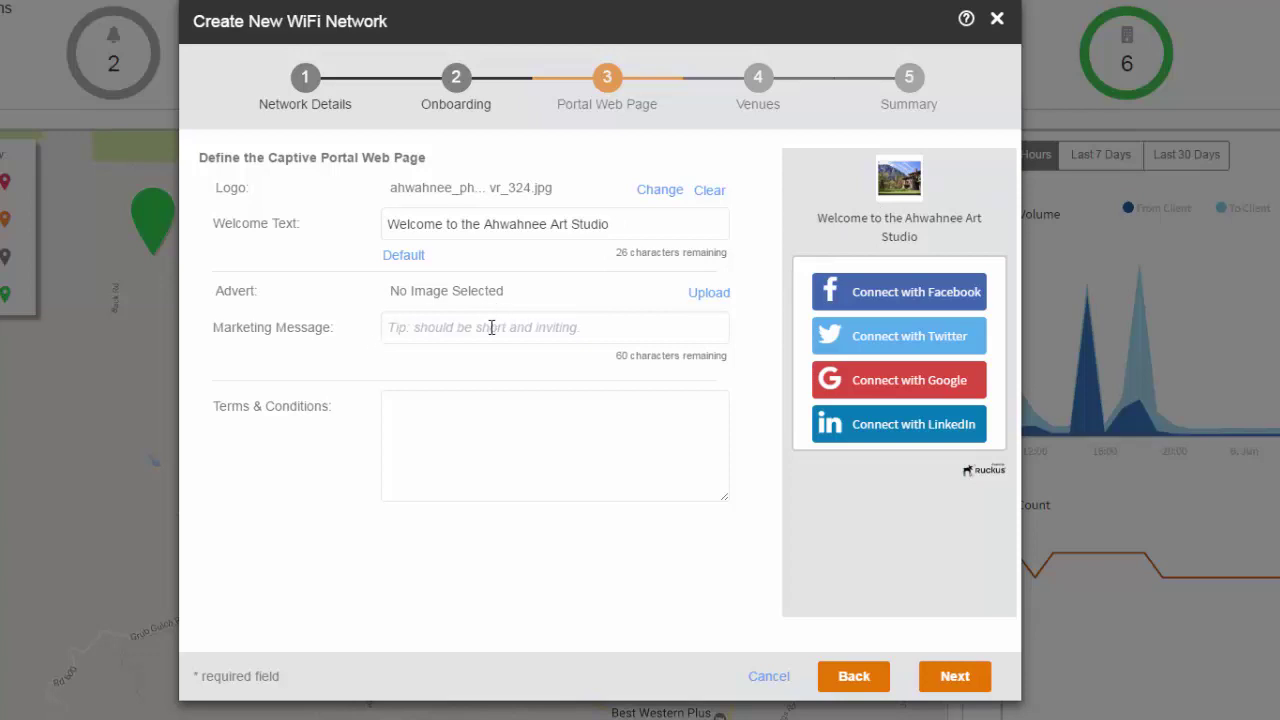
# Set the marketing message to "Buy one item and get the next item at 50% off" and continue to the venues
pyautogui.click(452, 328)
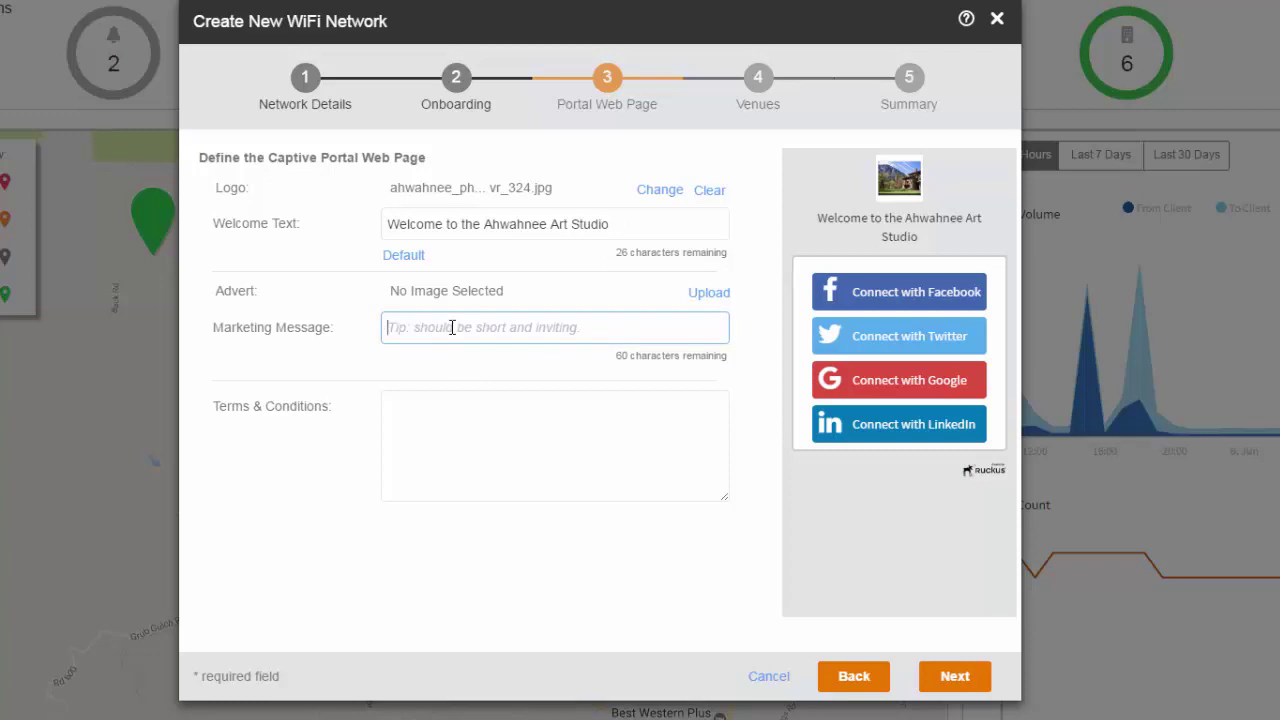
pyautogui.write('Buy one item and get the next item at 50% off')
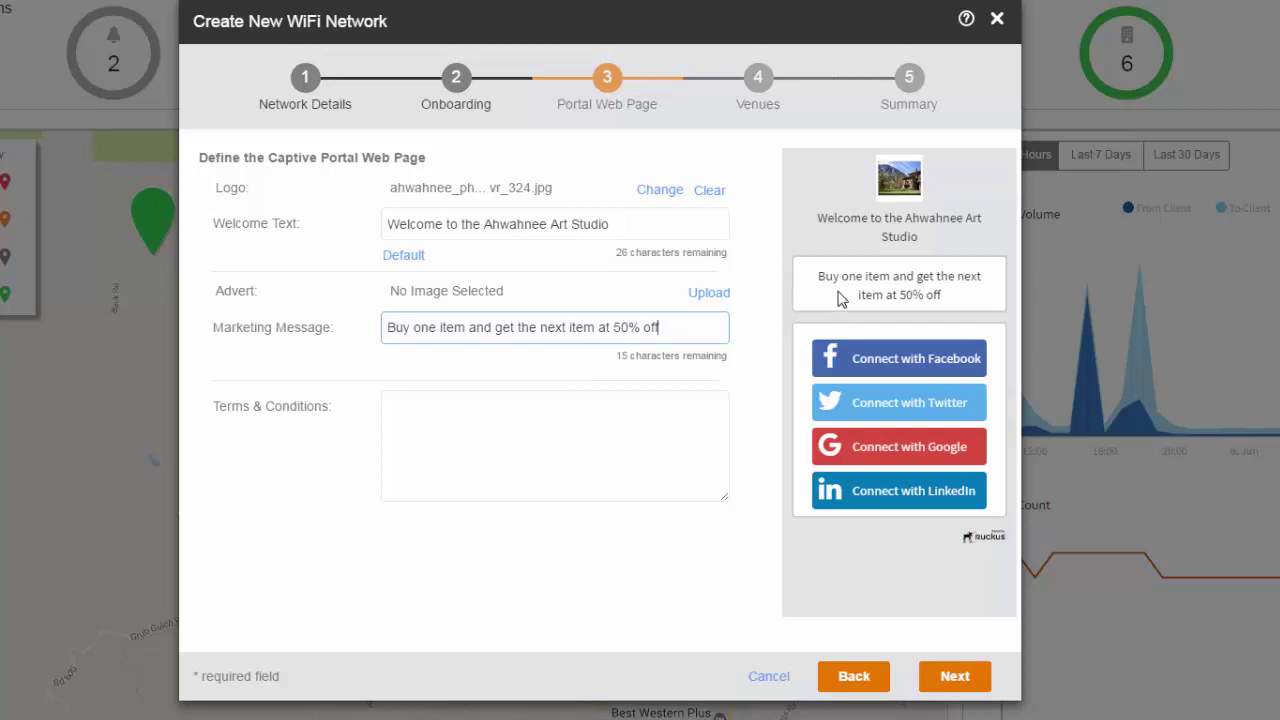
pyautogui.click(465, 406)
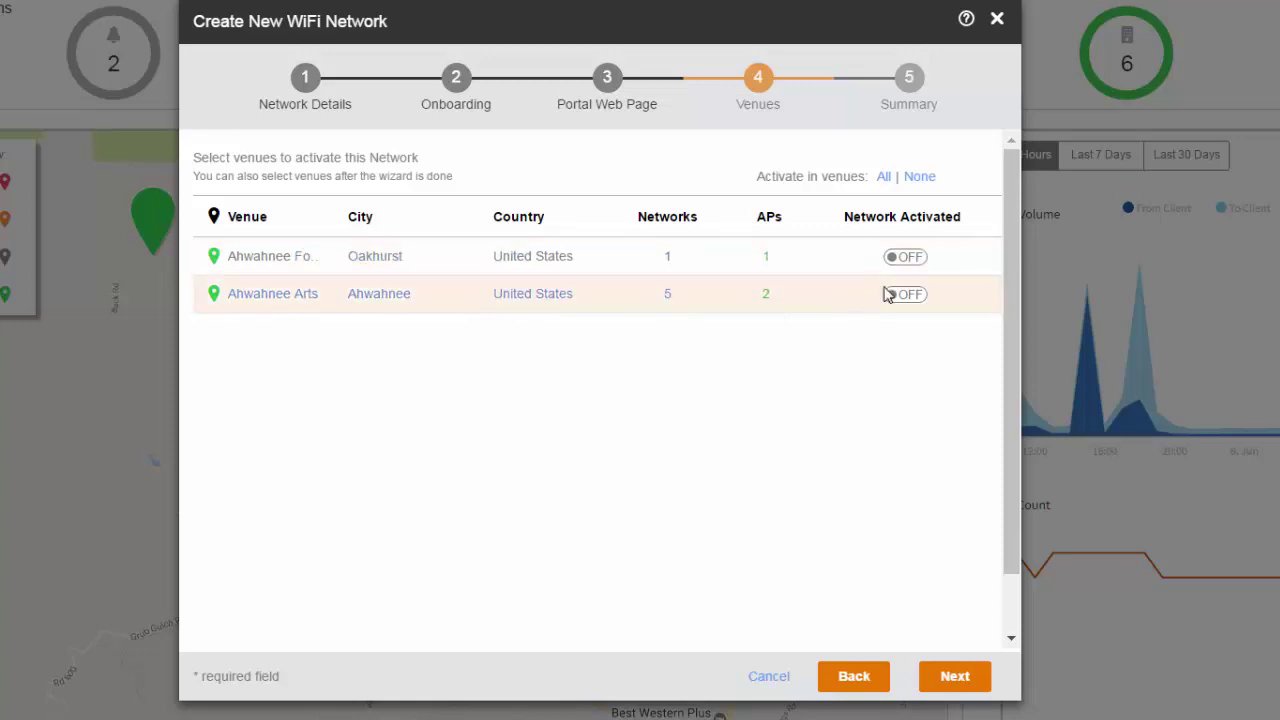
# Activate the network at the Ahwahnee Arts venue and create it after reviewing the summary and advanced network settings
pyautogui.click(915, 297)
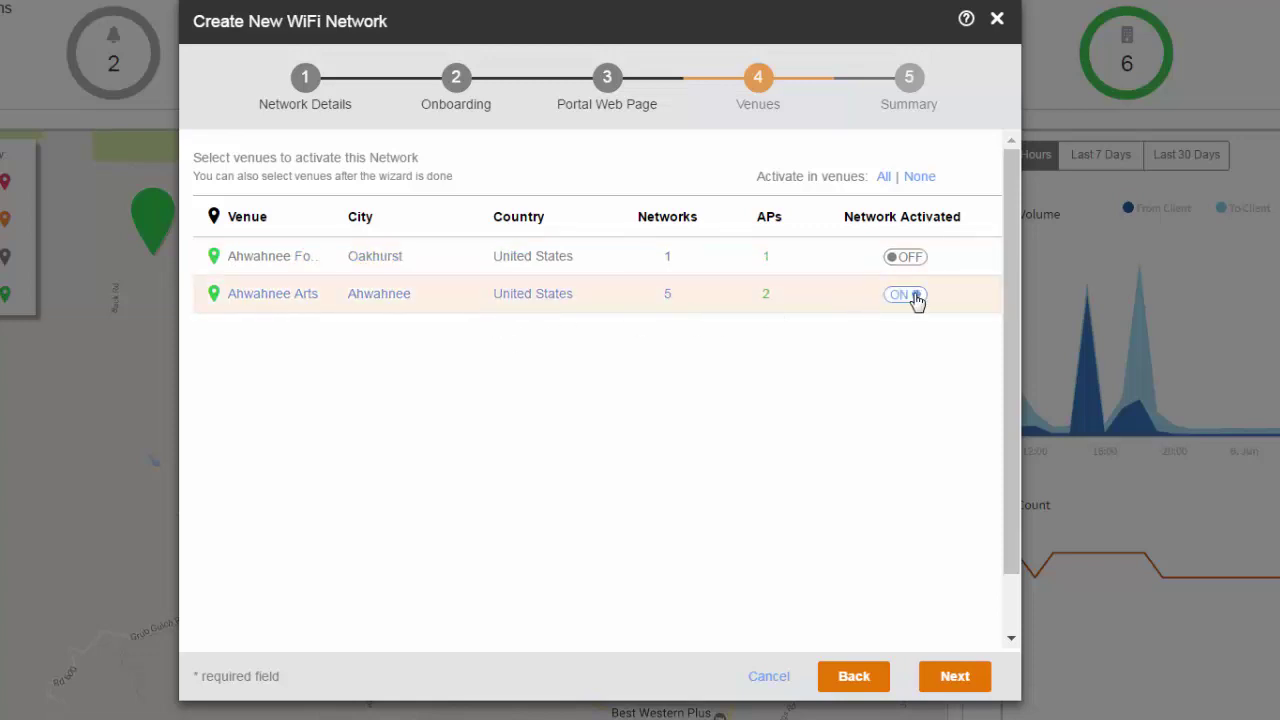
pyautogui.click(955, 677)
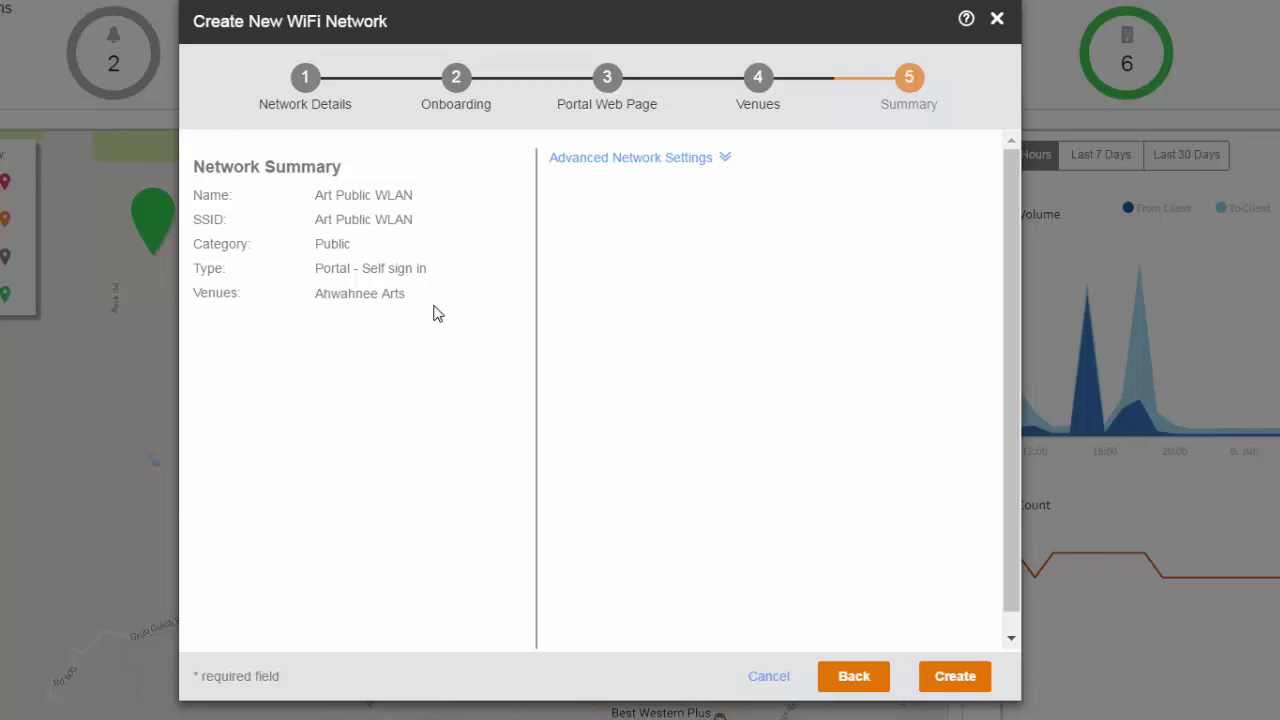
pyautogui.click(729, 160)
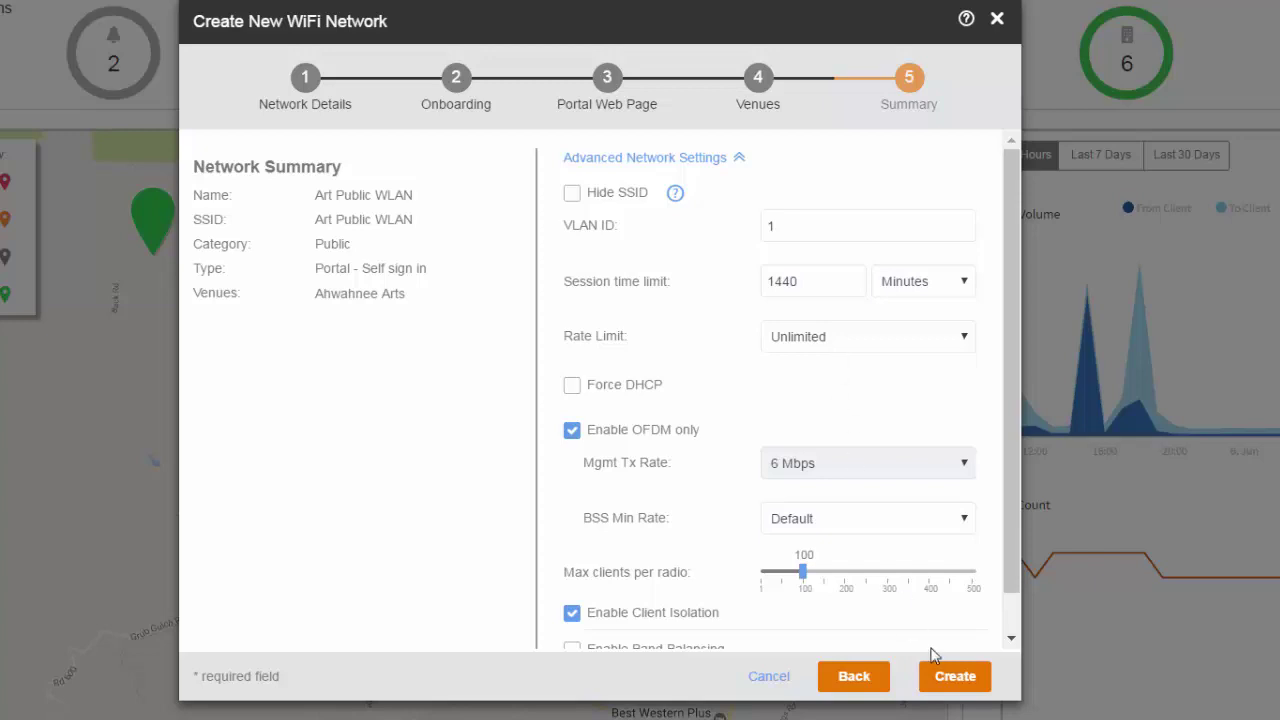
pyautogui.click(952, 677)
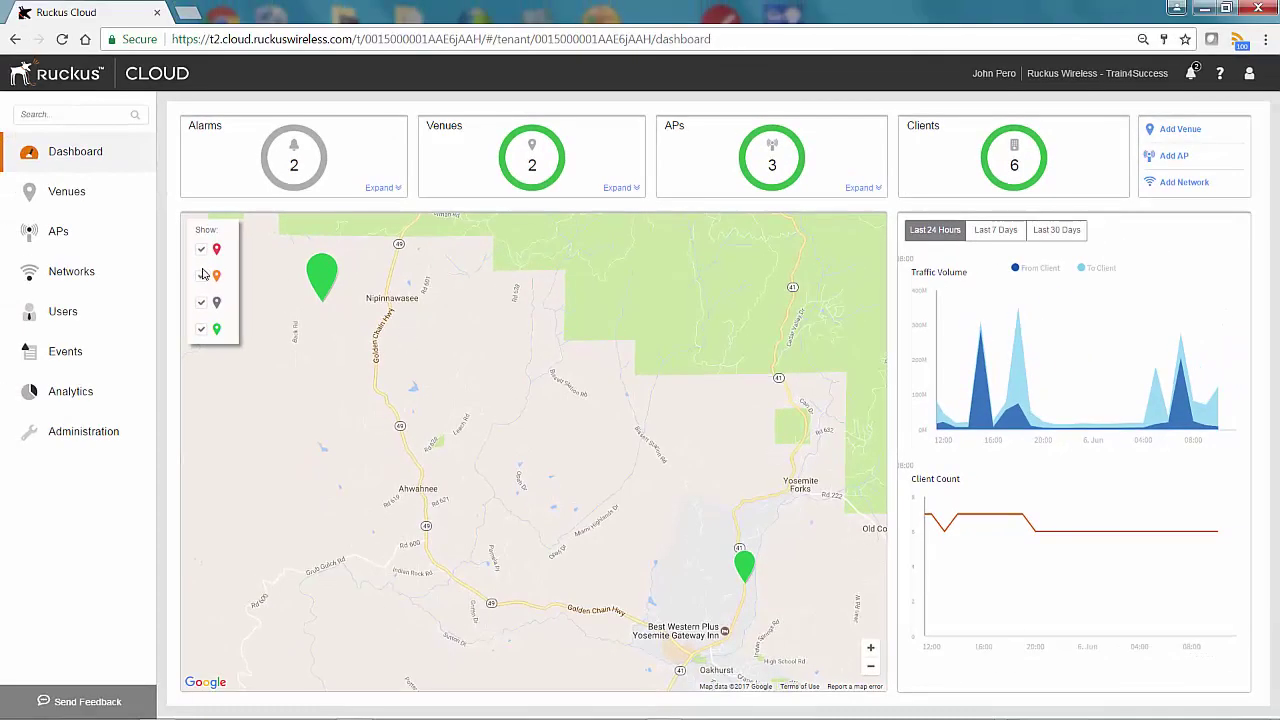
# Open the overview of the Art Public WLAN network from the list of networks
pyautogui.click(80, 275)
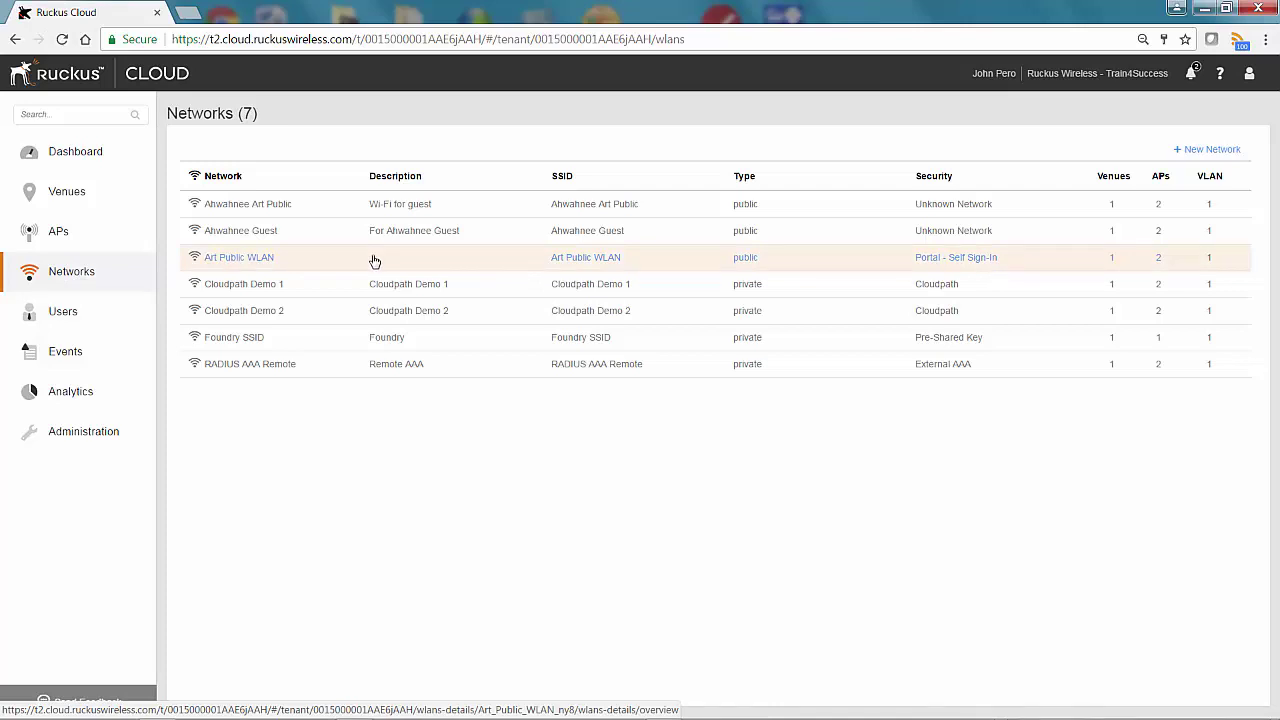
pyautogui.click(250, 262)
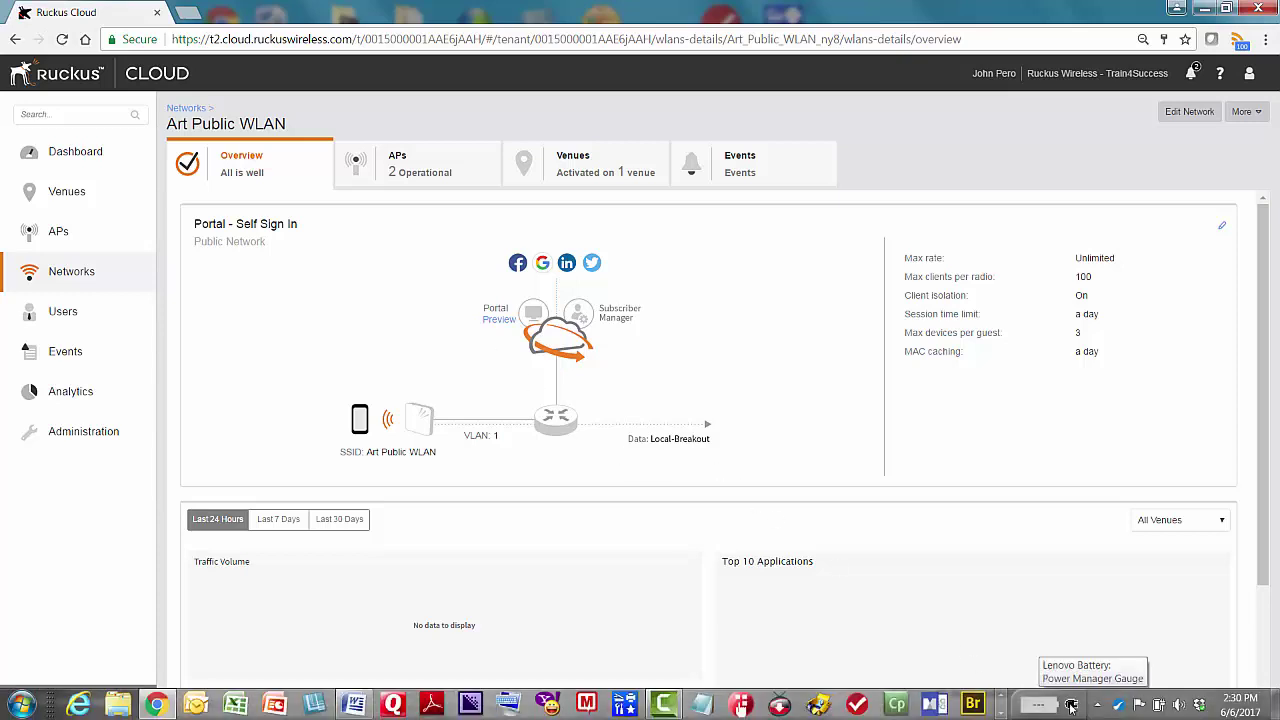
# Connect the computer to the Art Public WLAN wireless network and sign in through its captive portal with a social account
pyautogui.click(1038, 704)
pyautogui.click(1123, 599)
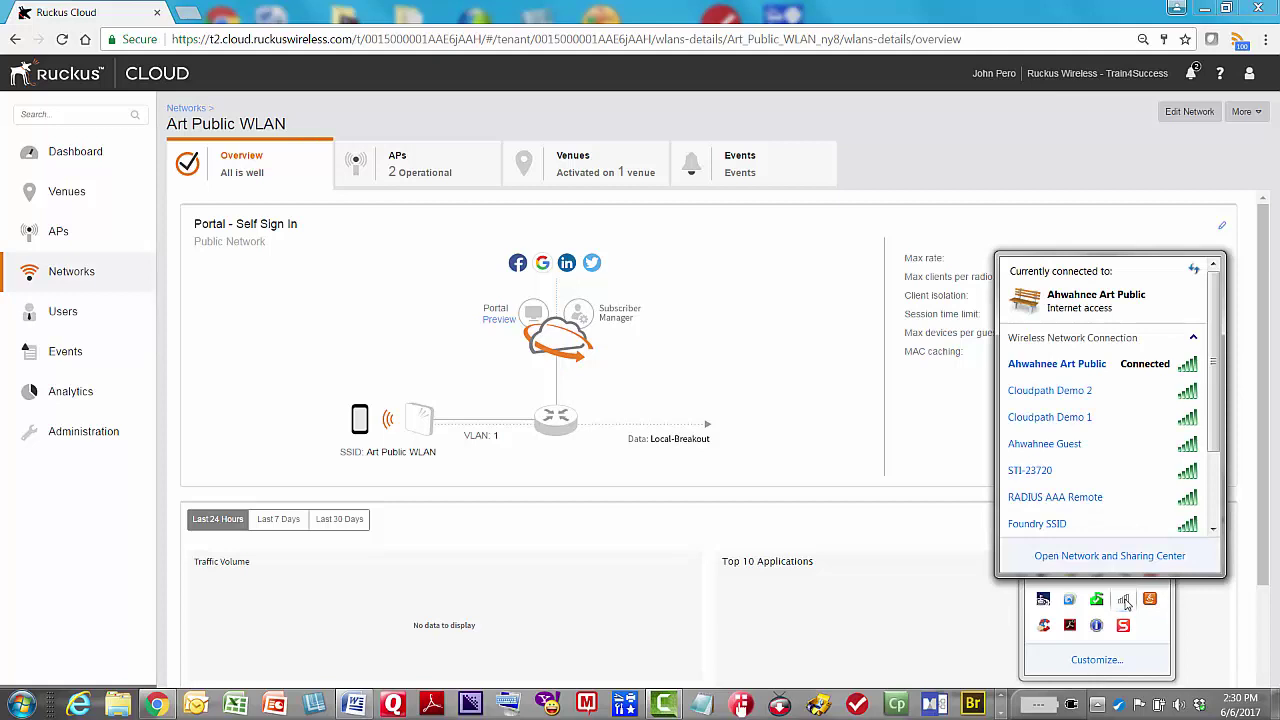
pyautogui.scroll(-3, 1060, 480)
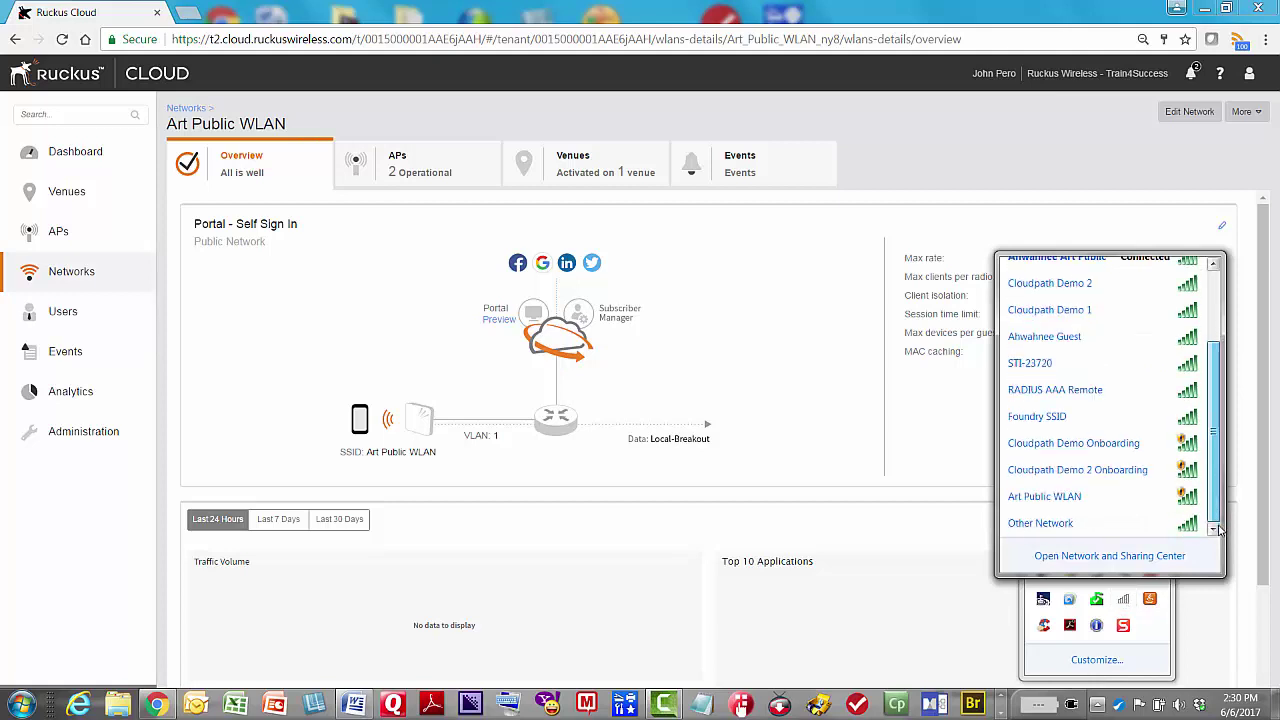
pyautogui.click(1040, 498)
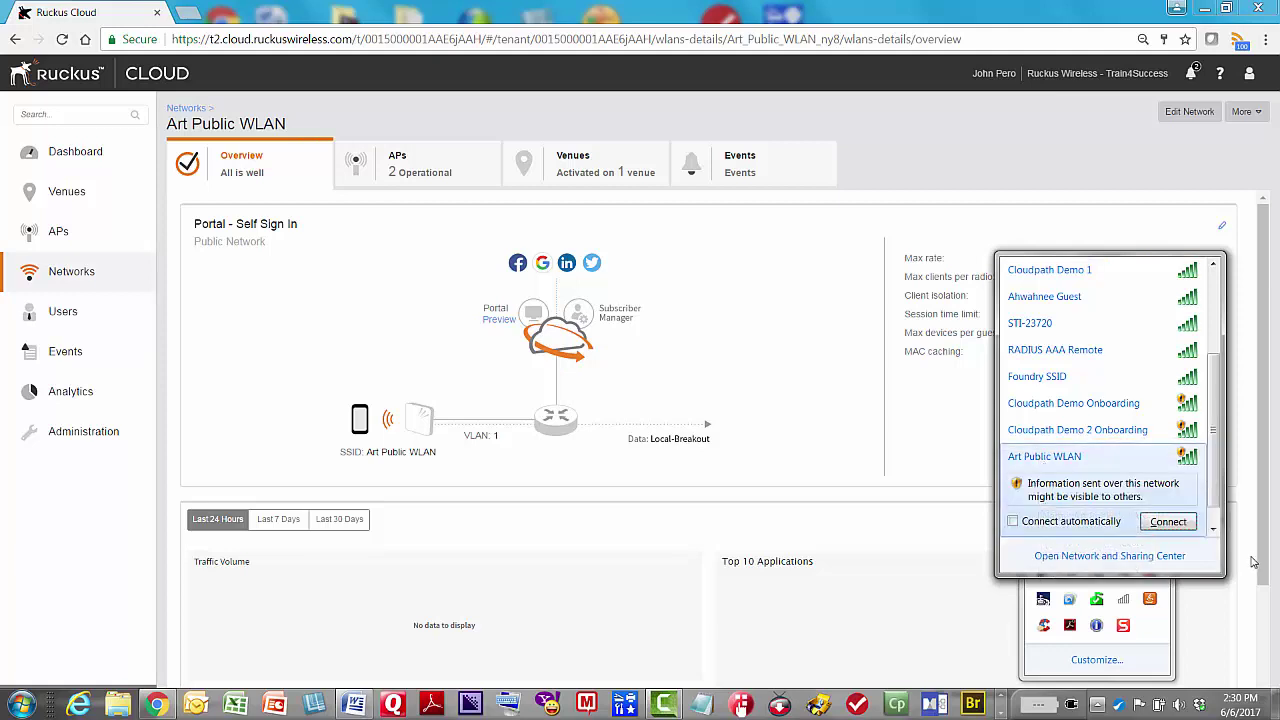
pyautogui.click(1168, 522)
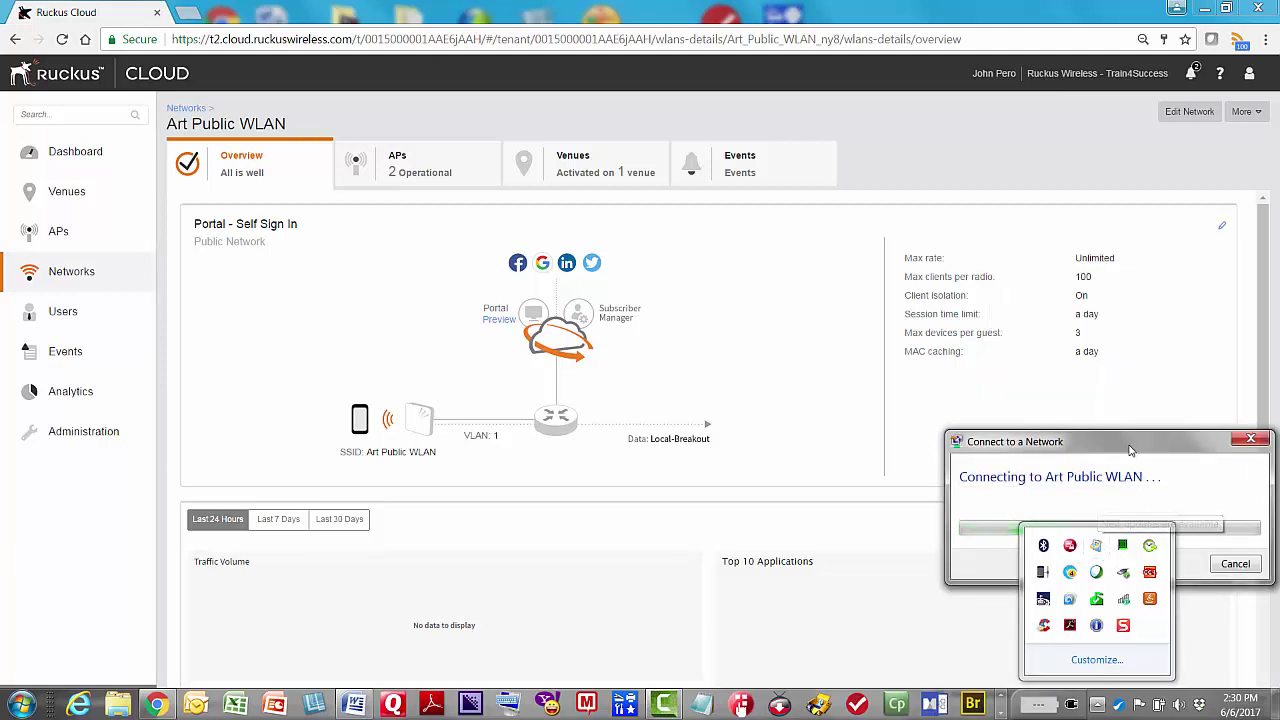
pyautogui.moveTo(1127, 442); pyautogui.dragTo(1107, 378)
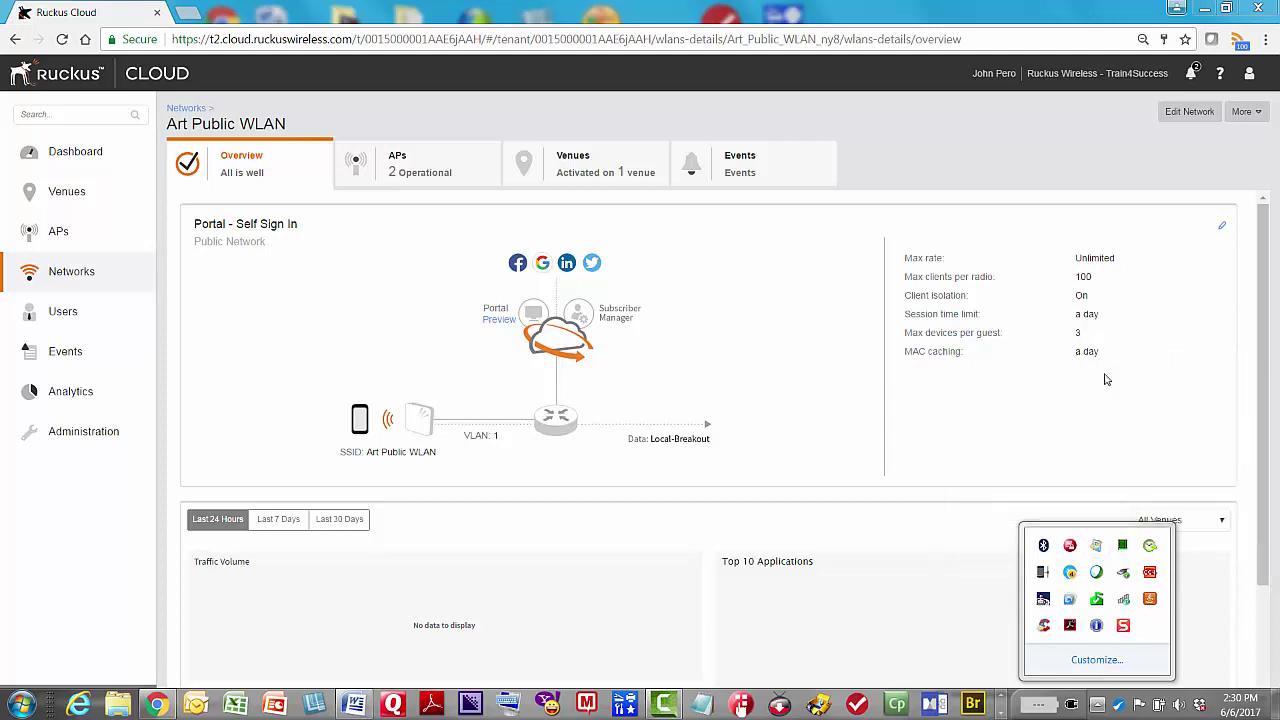
pyautogui.click(1106, 379)
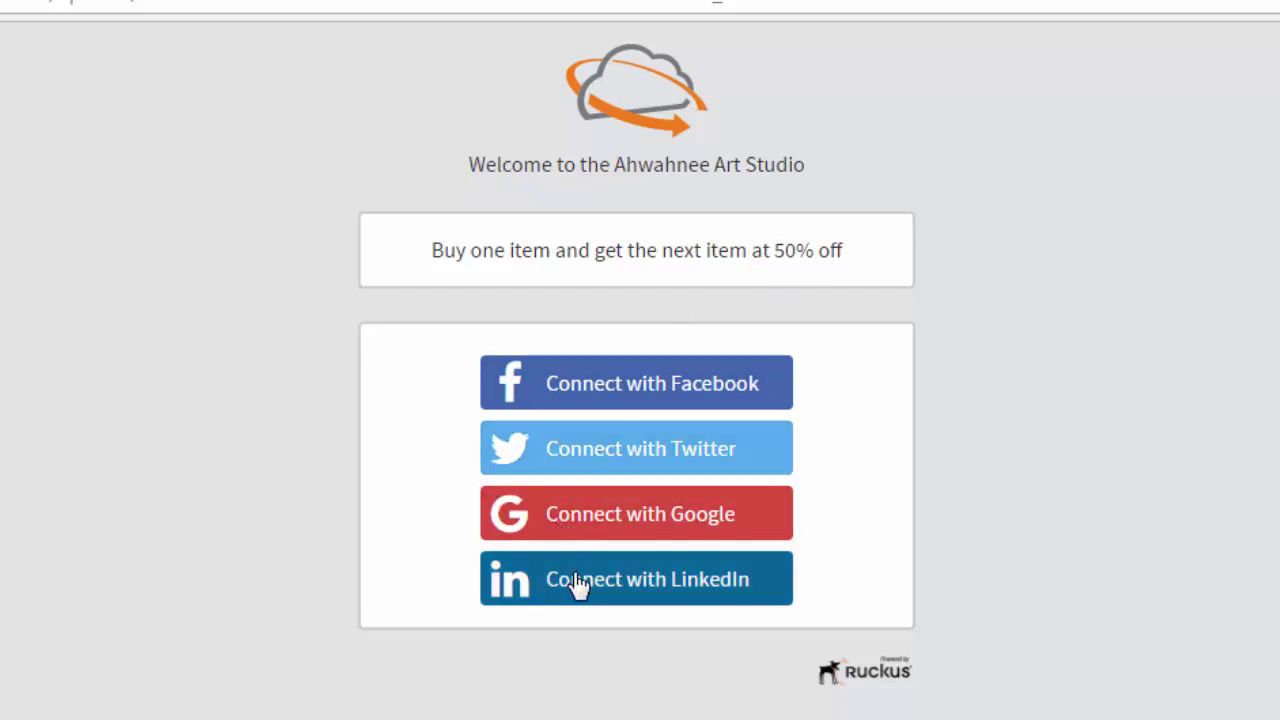
pyautogui.click(551, 522)
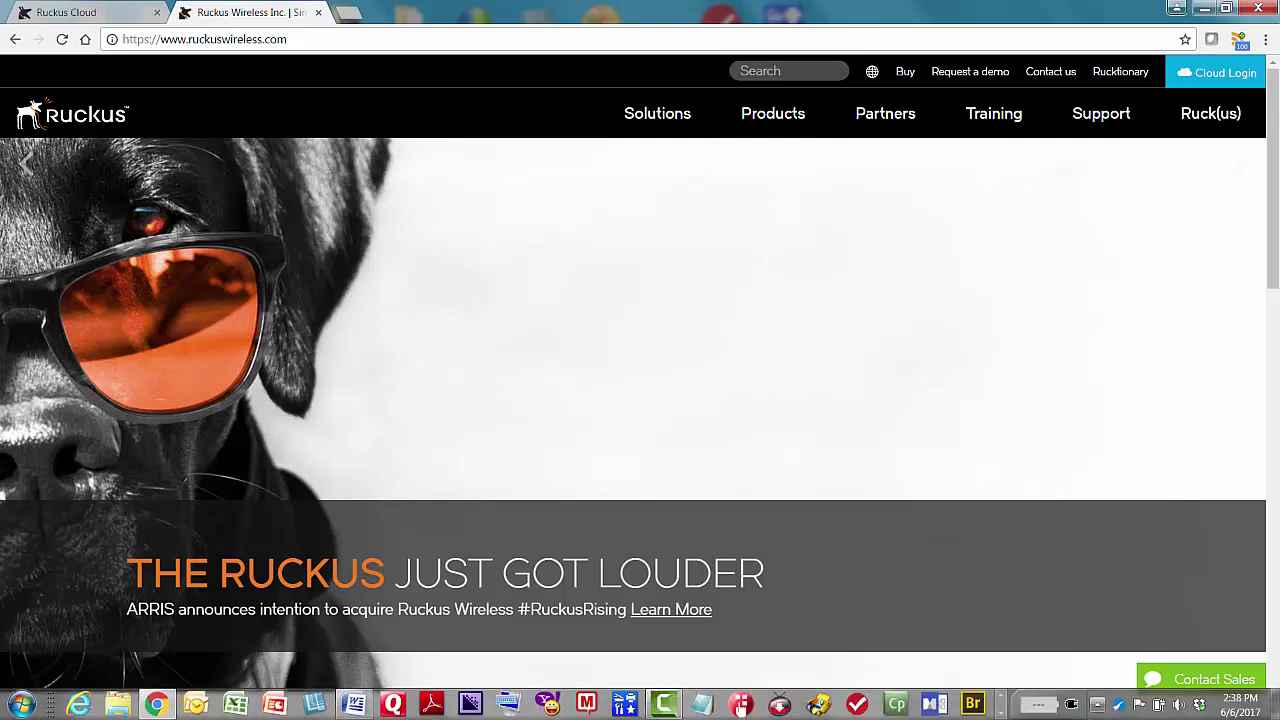
# Check in the list of wireless networks which network the computer is currently connected to
pyautogui.click(1097, 706)
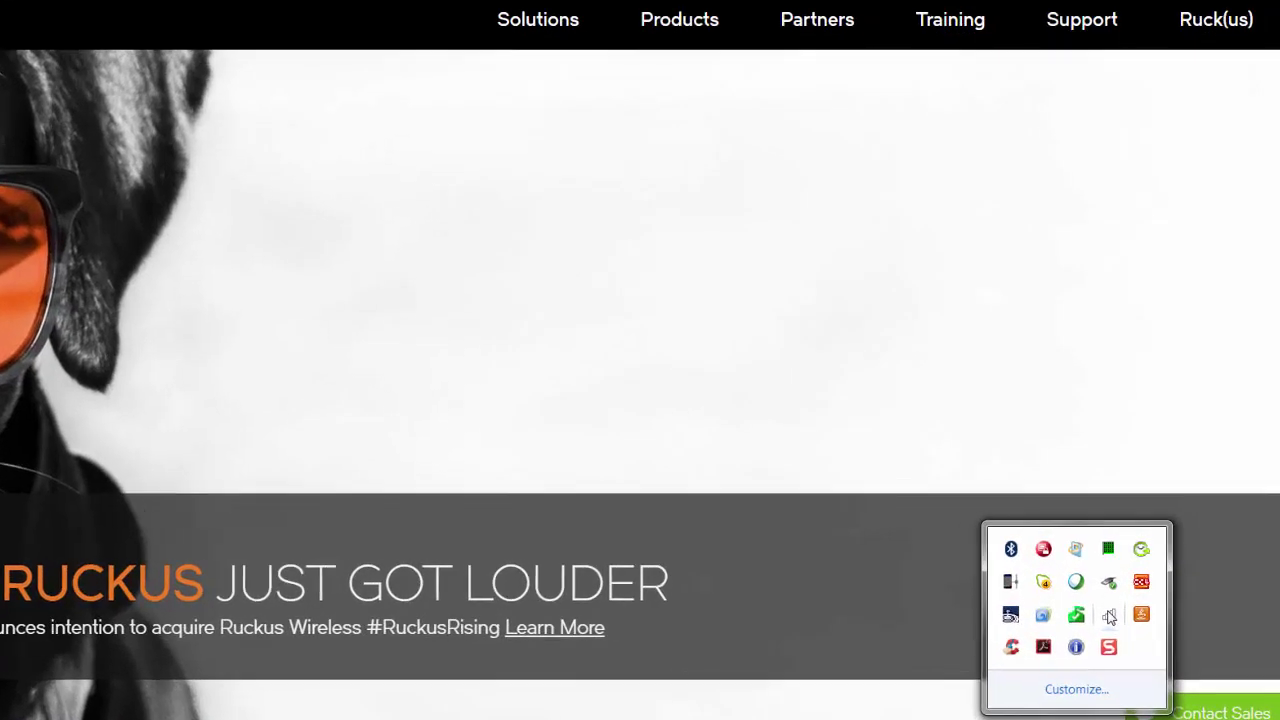
pyautogui.click(1123, 598)
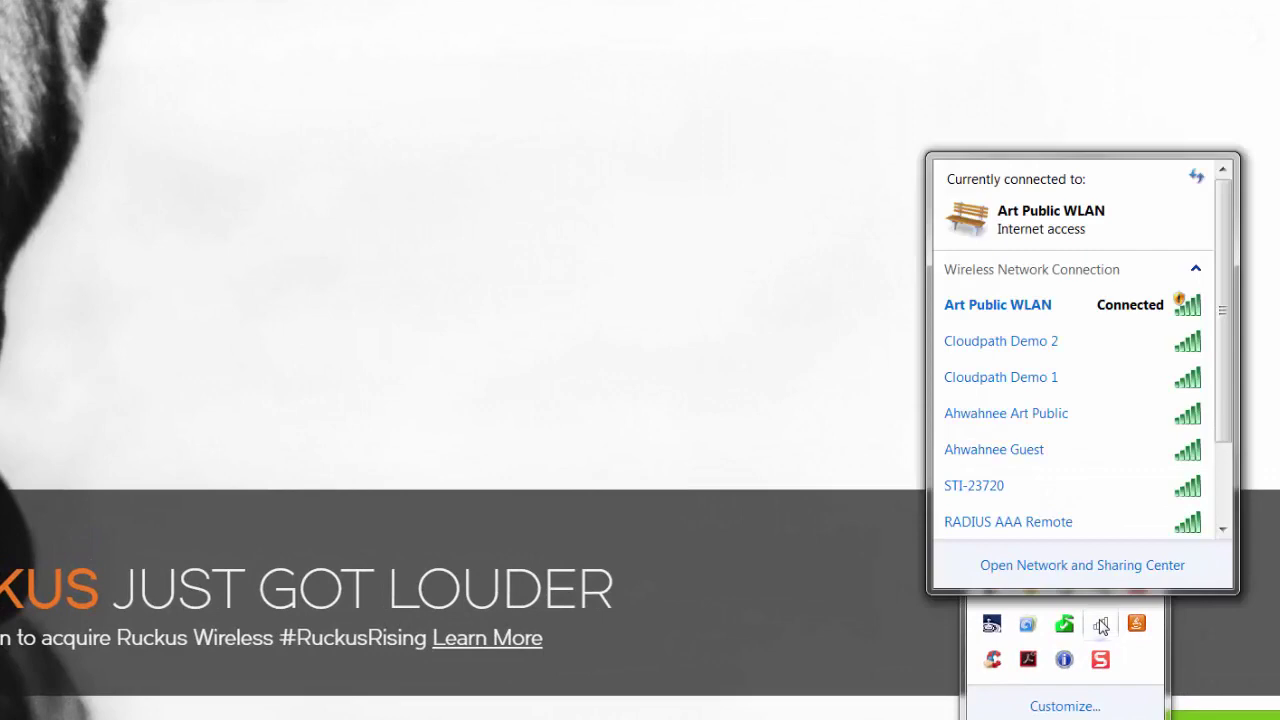
pyautogui.moveTo(982, 322)
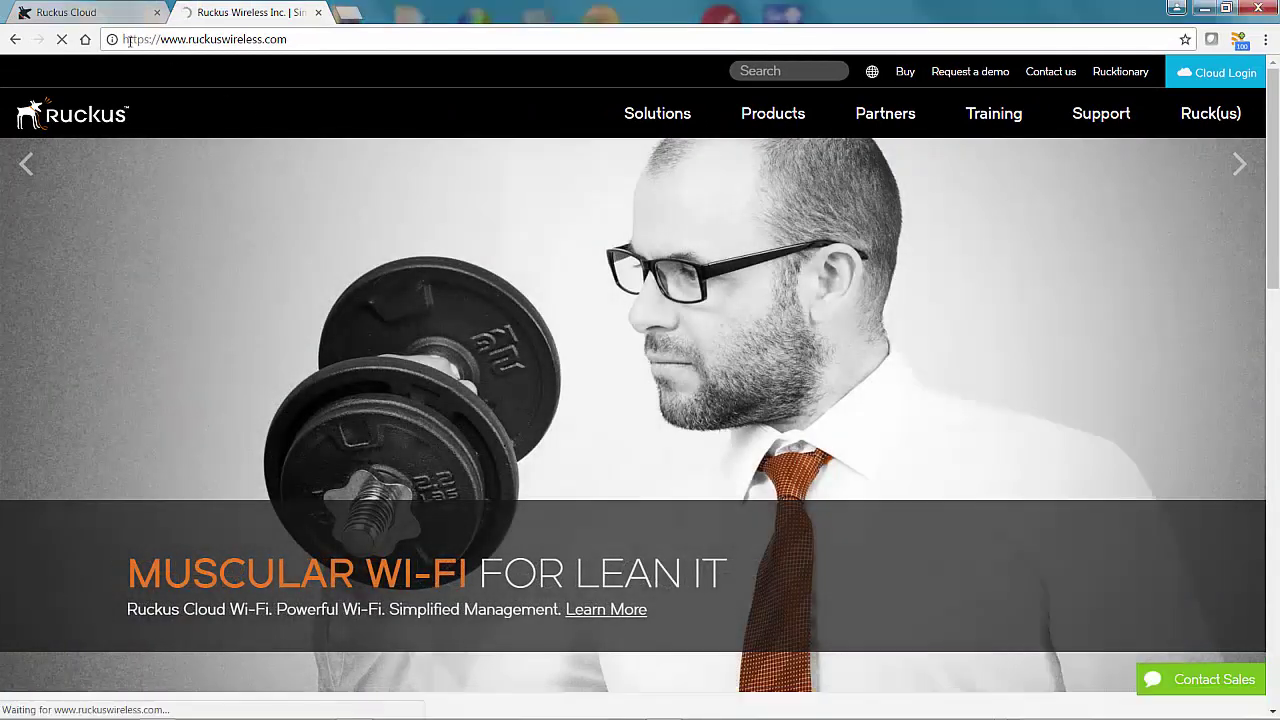
# Switch back to Ruckus Cloud and open the overview of the Art Public WLAN network from the list of networks
pyautogui.click(102, 20)
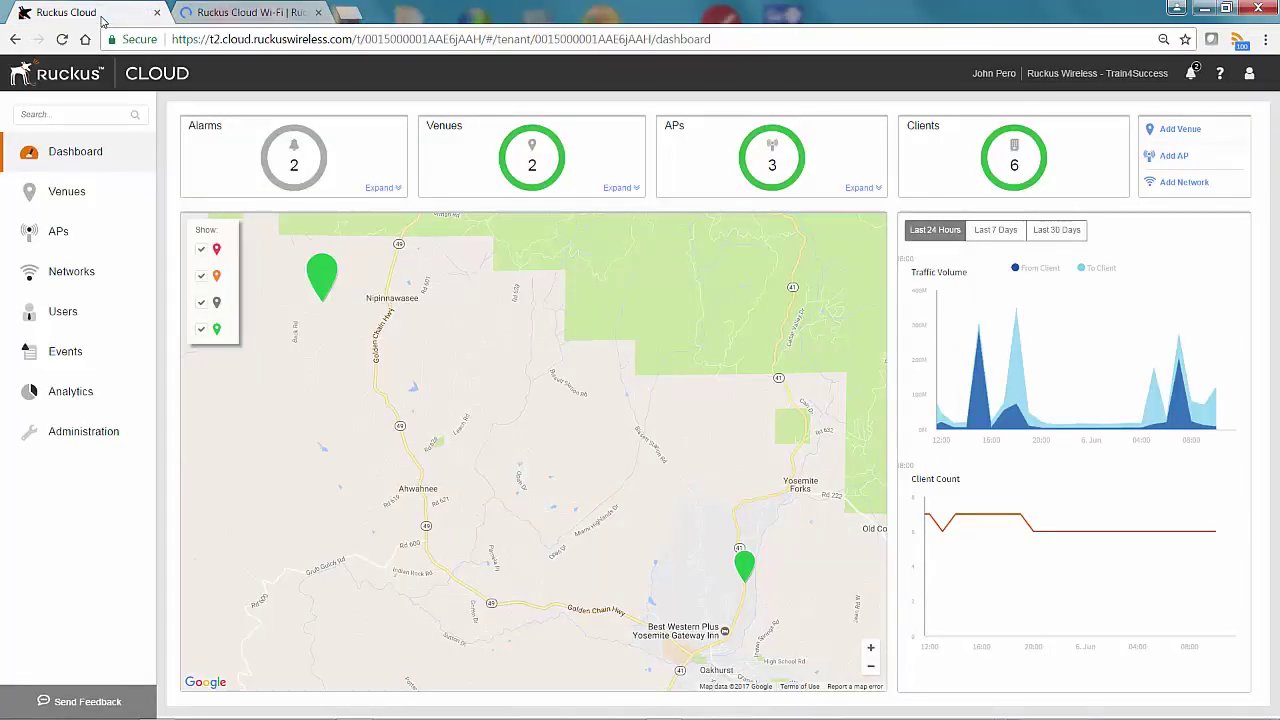
pyautogui.click(62, 278)
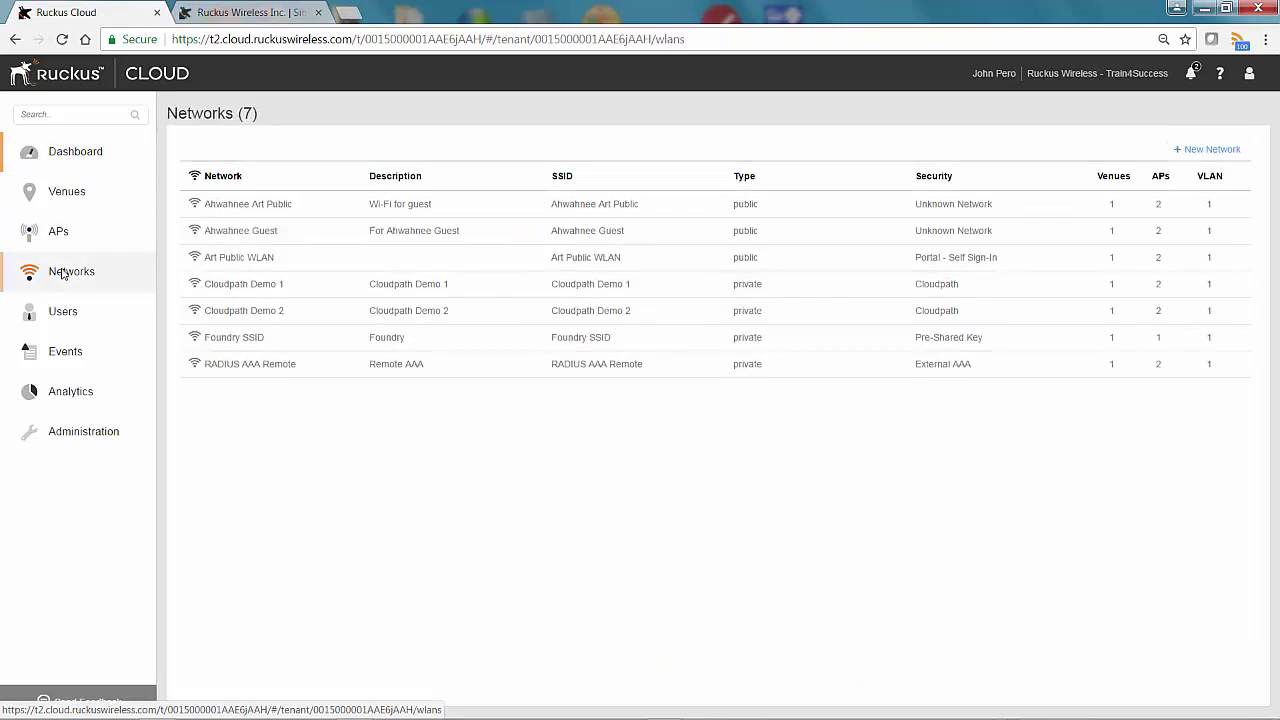
pyautogui.click(252, 263)
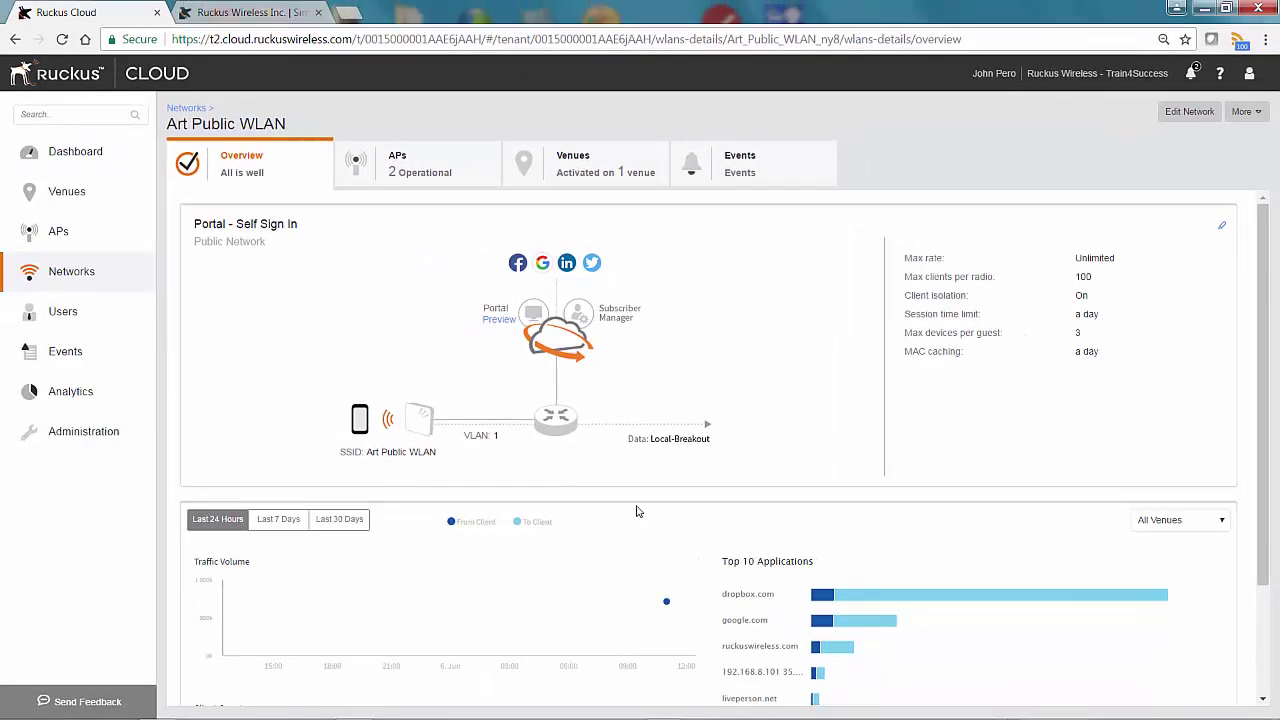
# Examine the network's traffic volume, client count and top 10 applications, and return to the dashboard
pyautogui.scroll(-2, 535, 578)
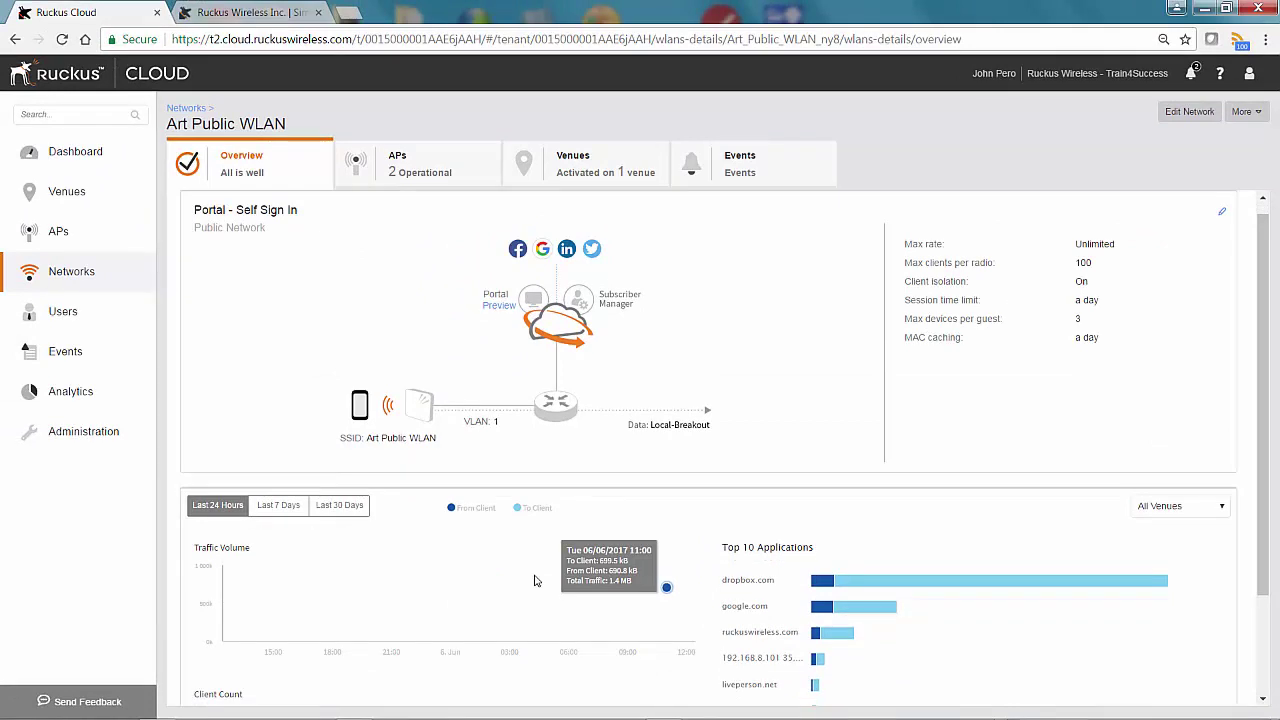
pyautogui.scroll(-2, 534, 578)
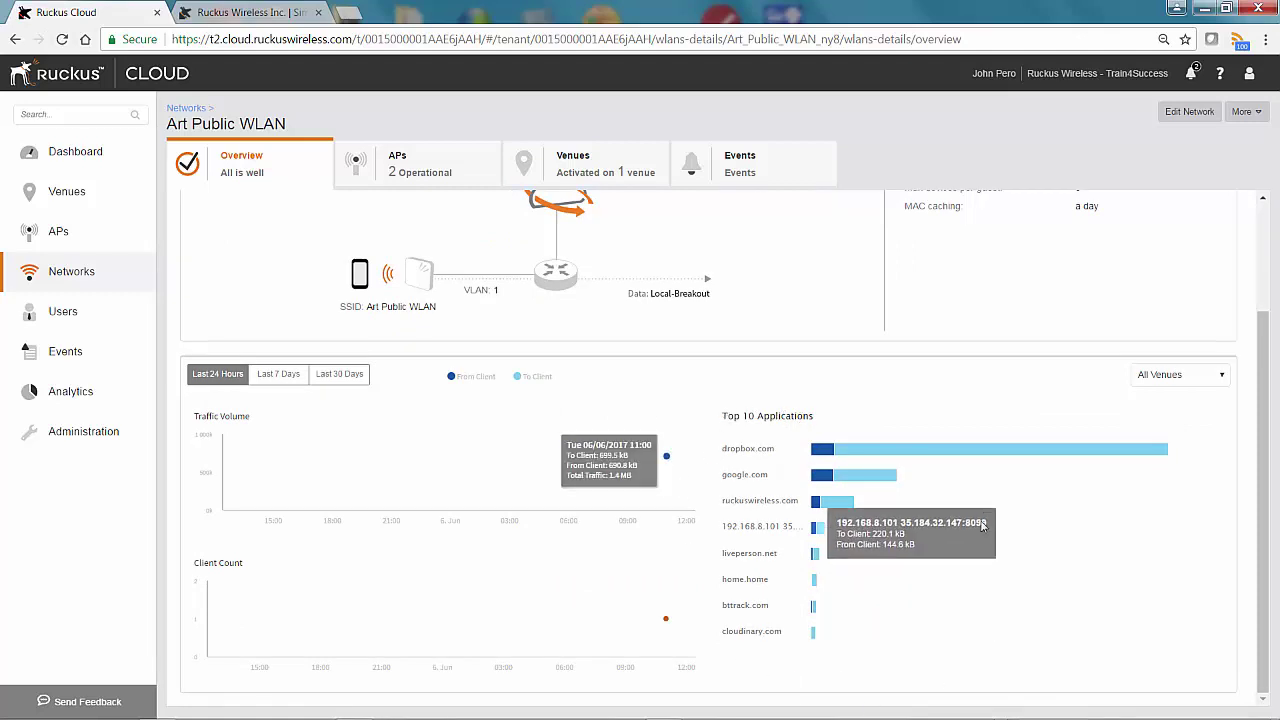
pyautogui.scroll(2, 600, 620)
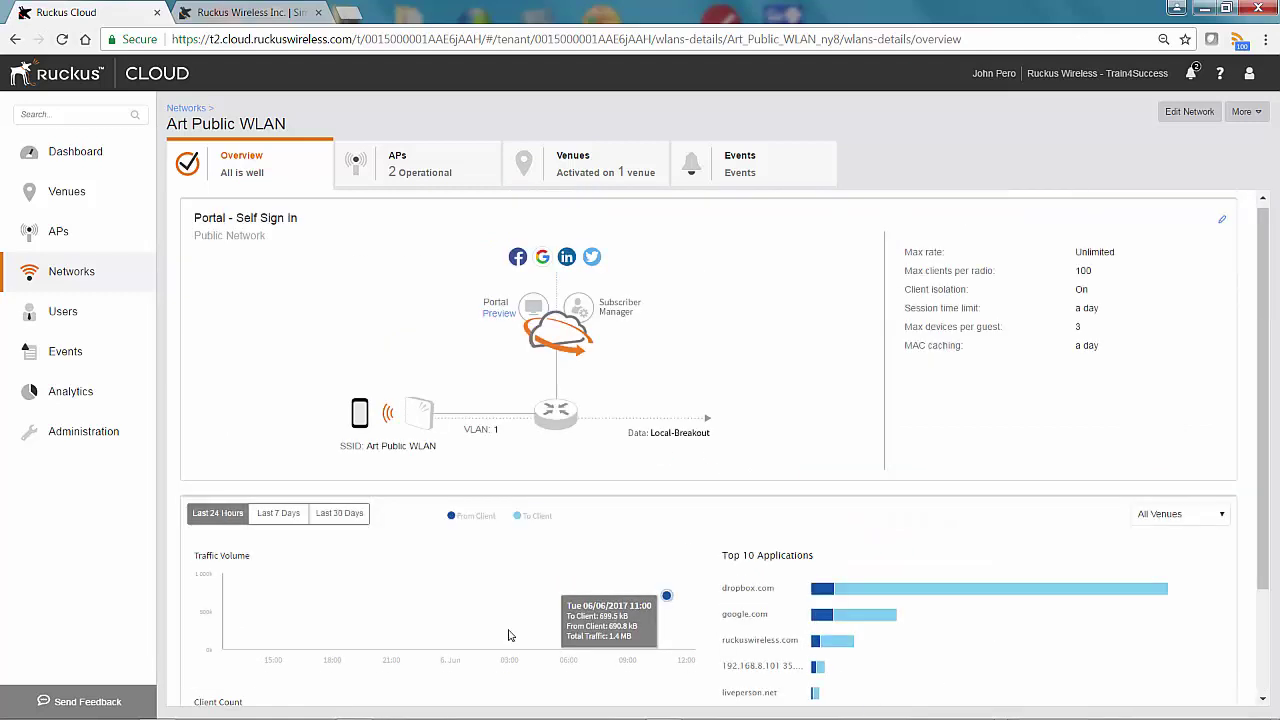
pyautogui.scroll(-2, 514, 640)
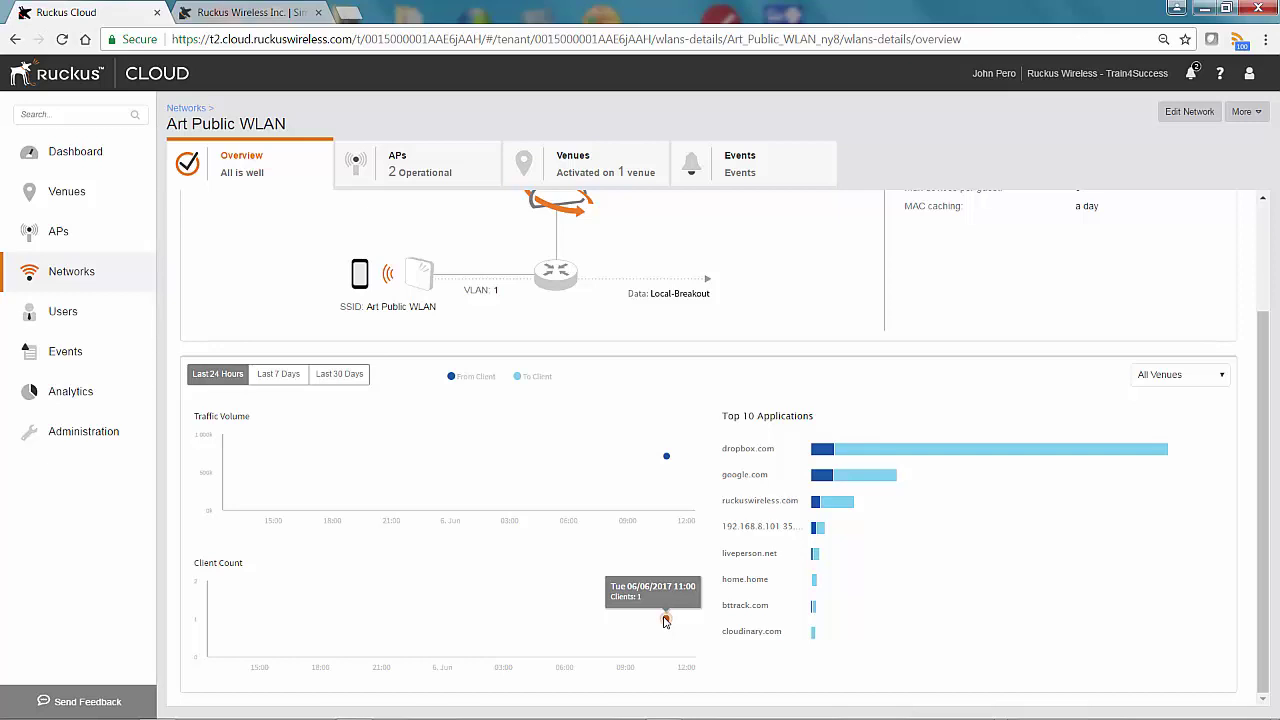
pyautogui.click(62, 158)
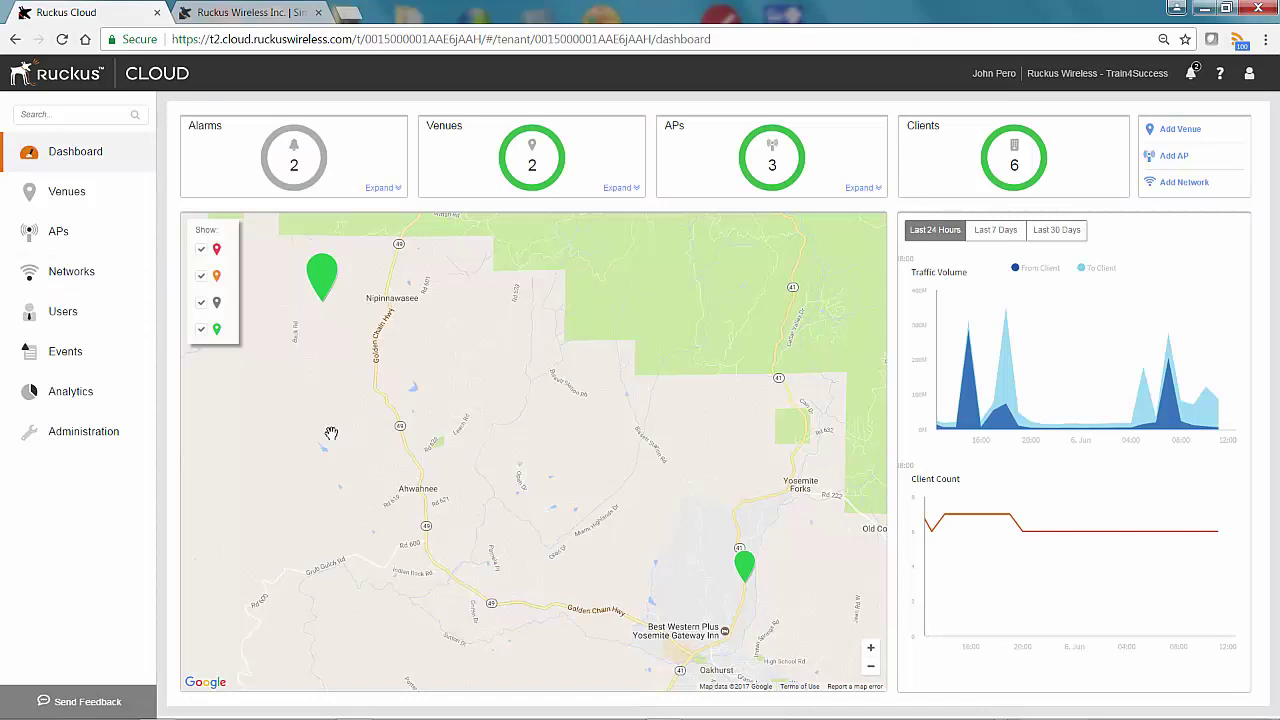